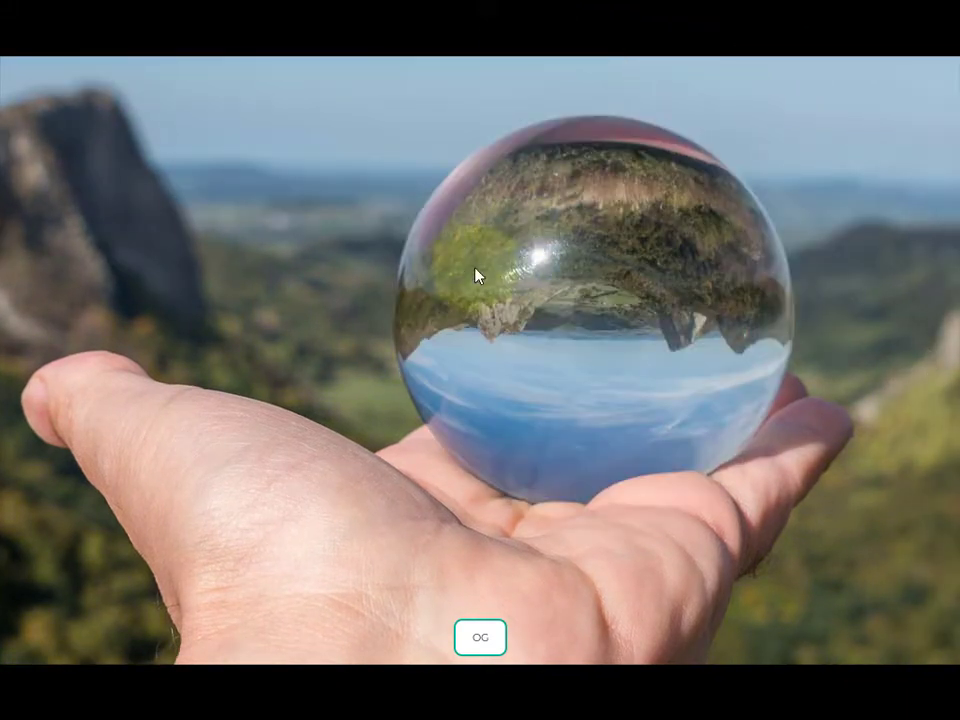
Step: Open the photo of the hand holding the crystal ball in Photoshop
{"action": "right_click", "coordinate": [423, 264]}
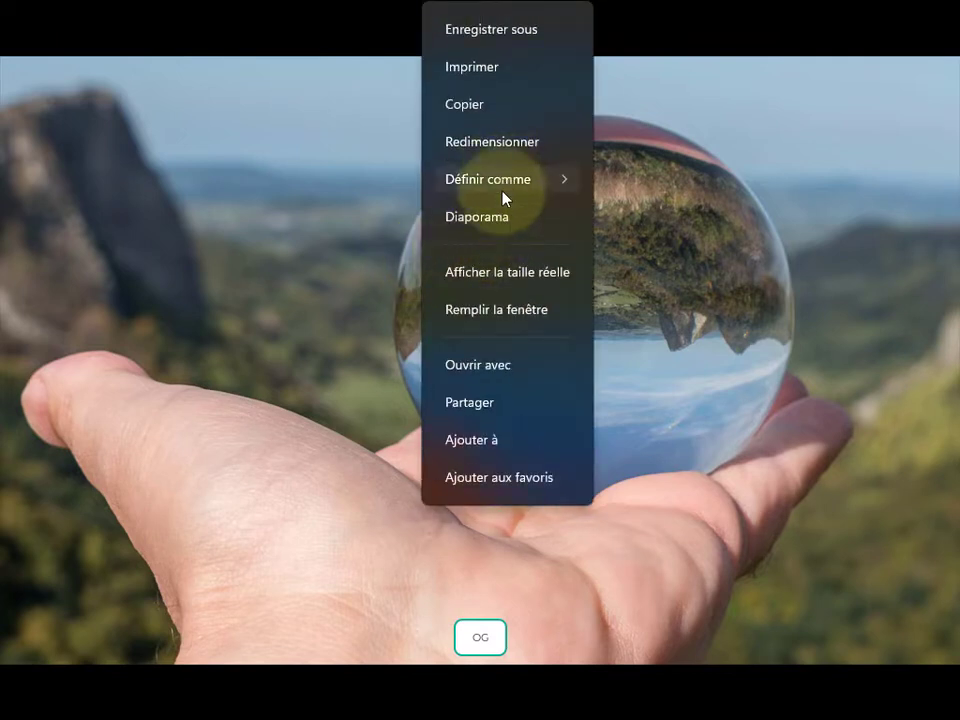
{"action": "left_click", "coordinate": [487, 366]}
{"action": "double_click", "coordinate": [435, 414]}
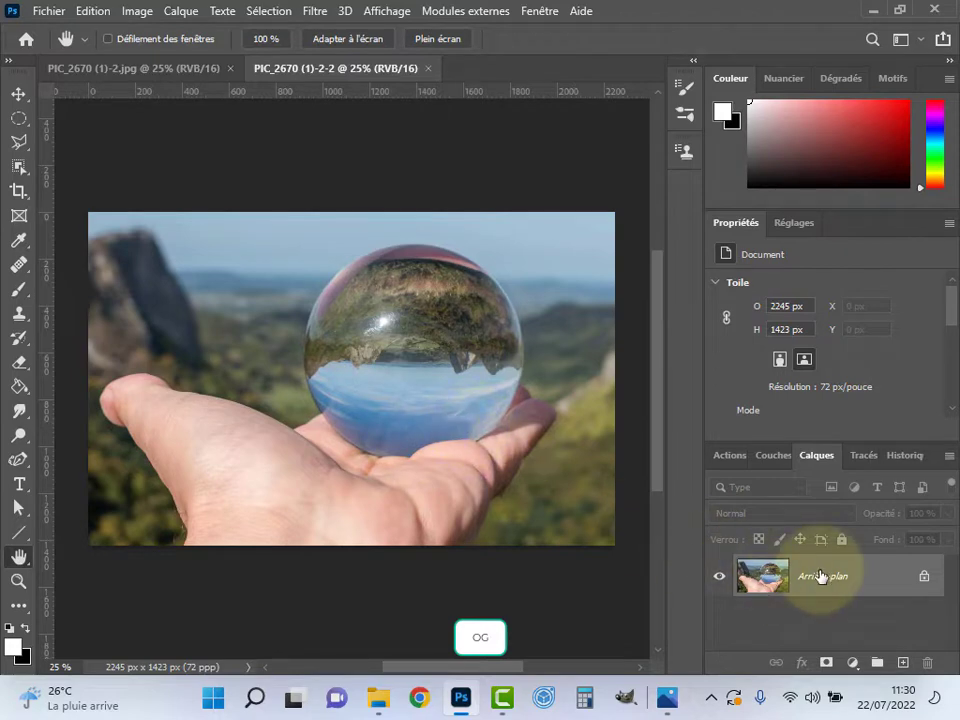
Step: Duplicate the Arrière-plan layer under the name Arrière-plan copie
{"action": "right_click", "coordinate": [889, 581]}
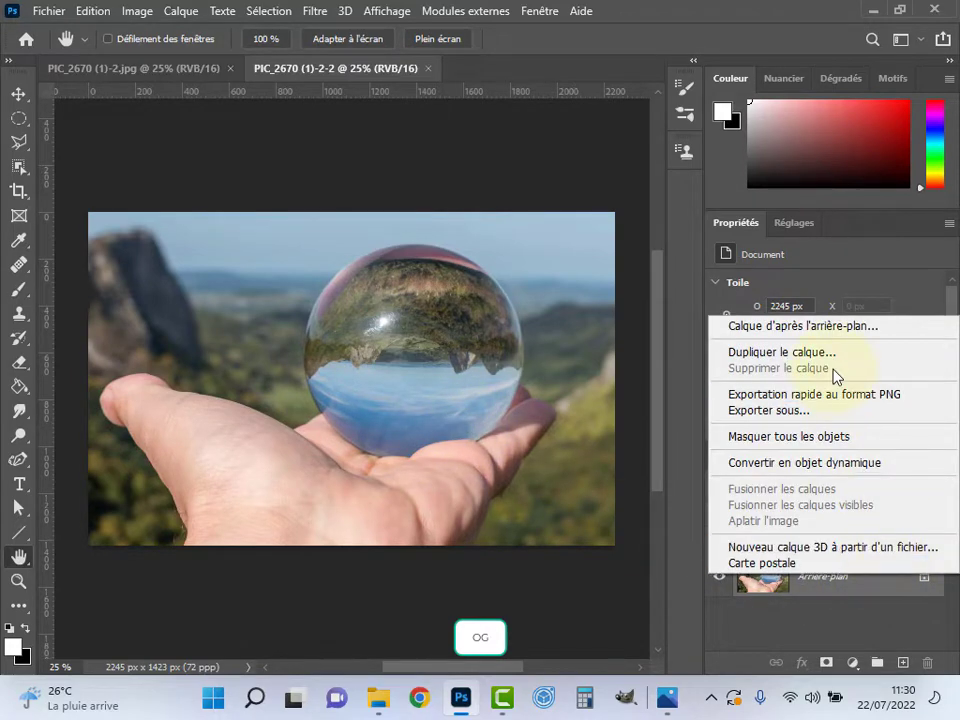
{"action": "left_click", "coordinate": [810, 353]}
{"action": "left_click", "coordinate": [885, 273]}
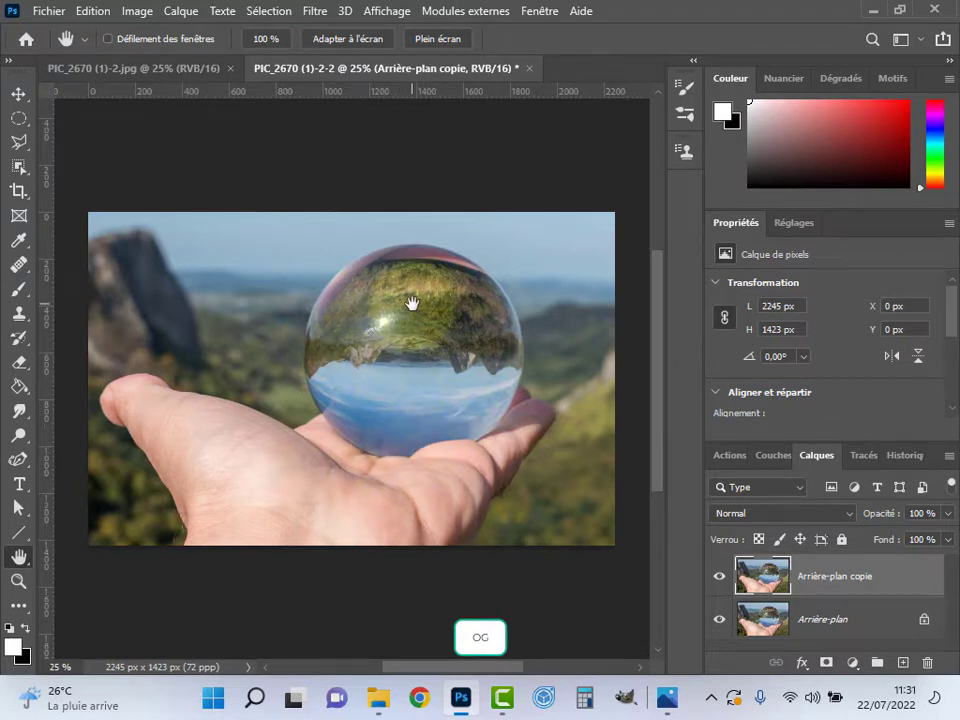
Step: Draw a circular selection about 921 px in diameter around the crystal ball with the Ellipse de sélection tool
{"action": "left_click", "coordinate": [21, 120]}
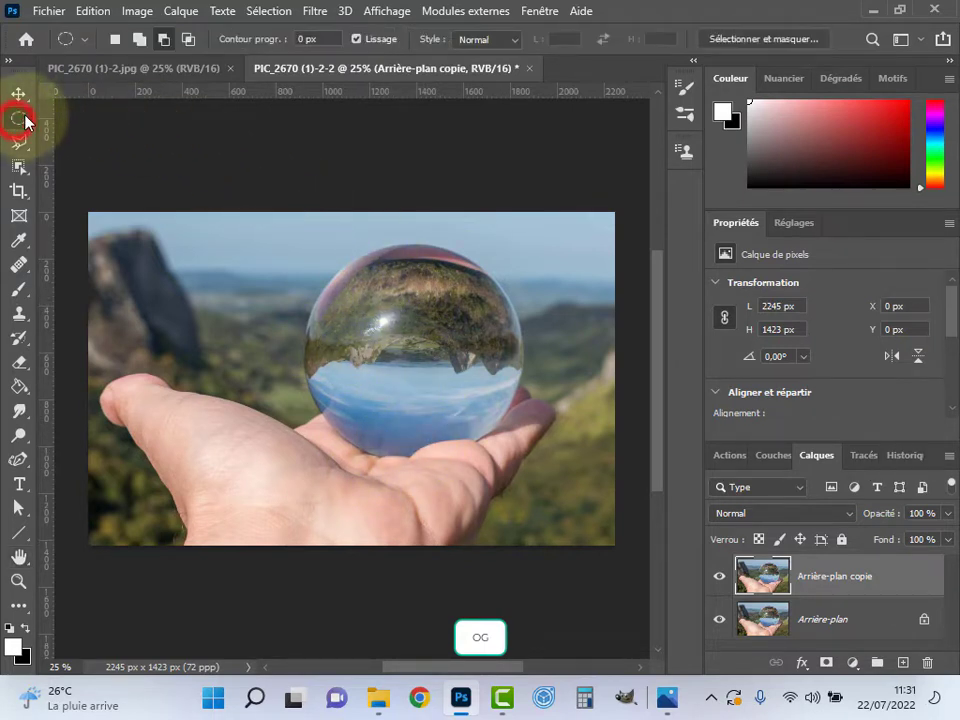
{"action": "right_click", "coordinate": [23, 120]}
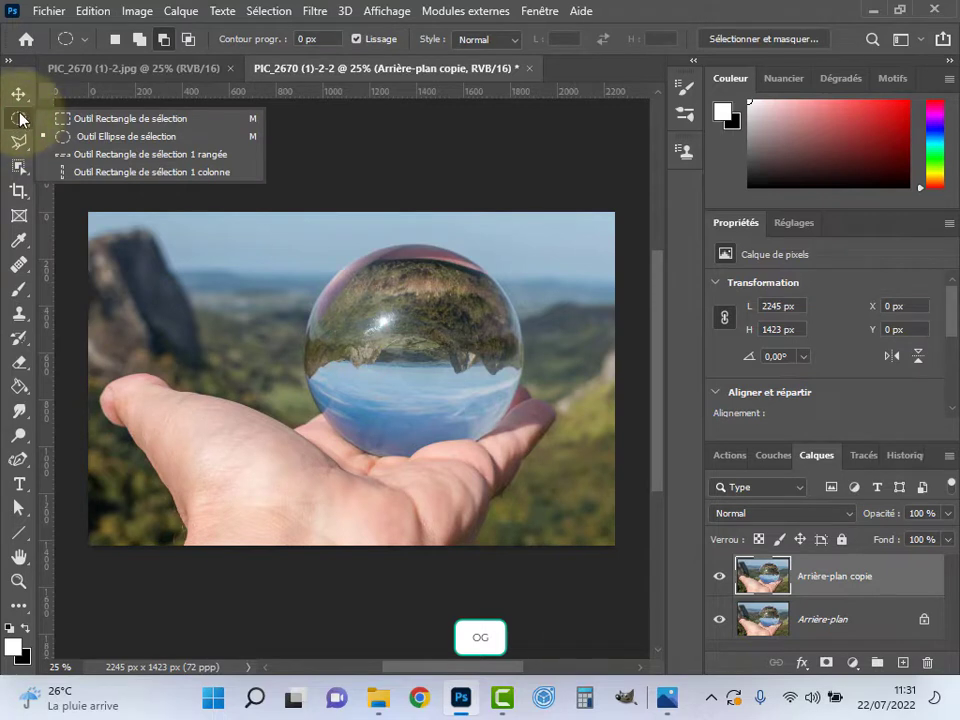
{"action": "left_click", "coordinate": [170, 137]}
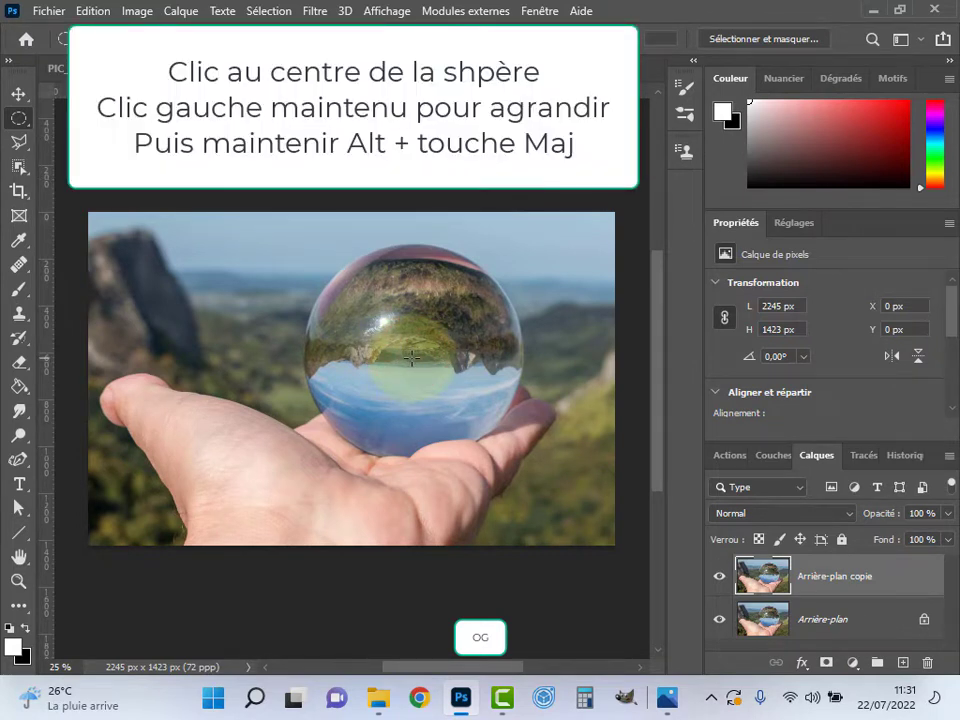
{"action": "left_click_drag", "start_coordinate": [414, 361], "coordinate": [532, 462]}
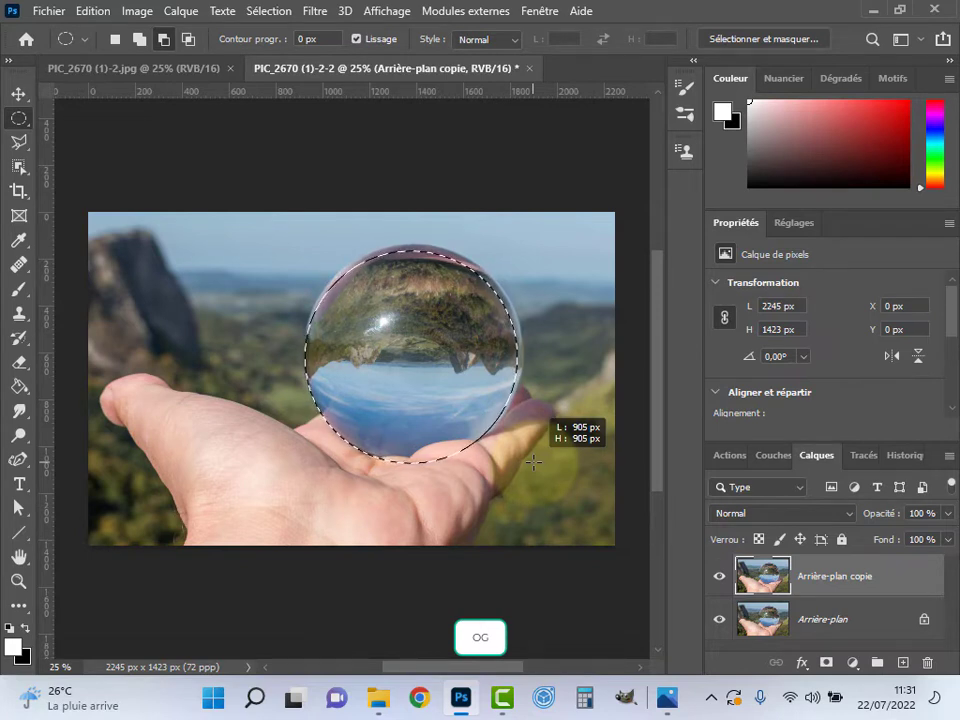
{"action": "key", "text": "space"}
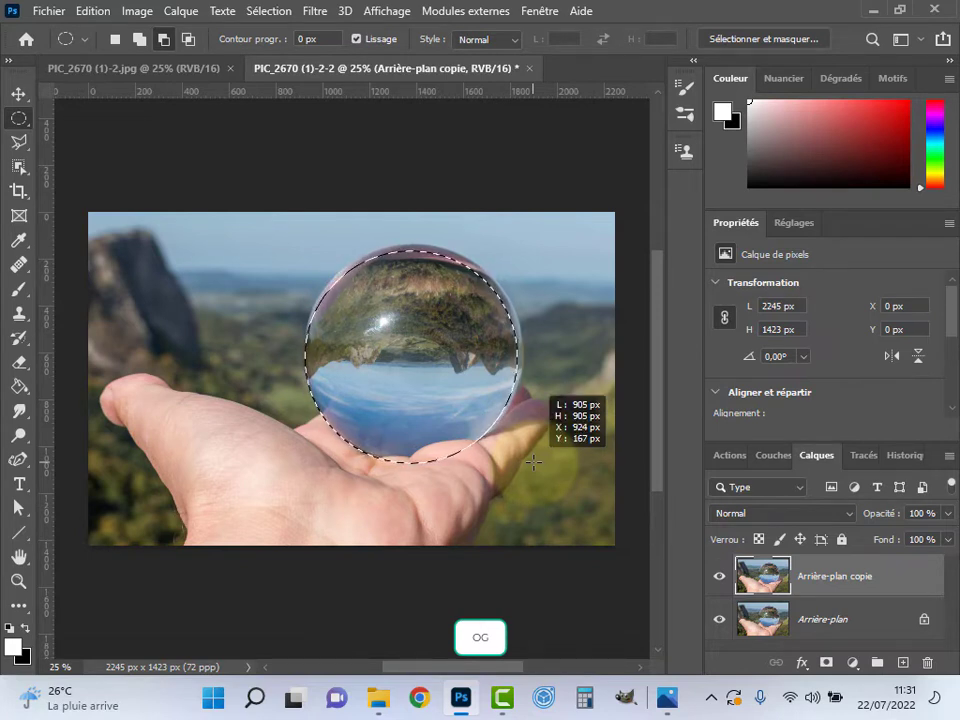
{"action": "mouse_move", "coordinate": [532, 462]}
{"action": "left_mouse_down"}
{"action": "mouse_move", "coordinate": [537, 448]}
{"action": "mouse_move", "coordinate": [536, 457]}
{"action": "left_mouse_up"}
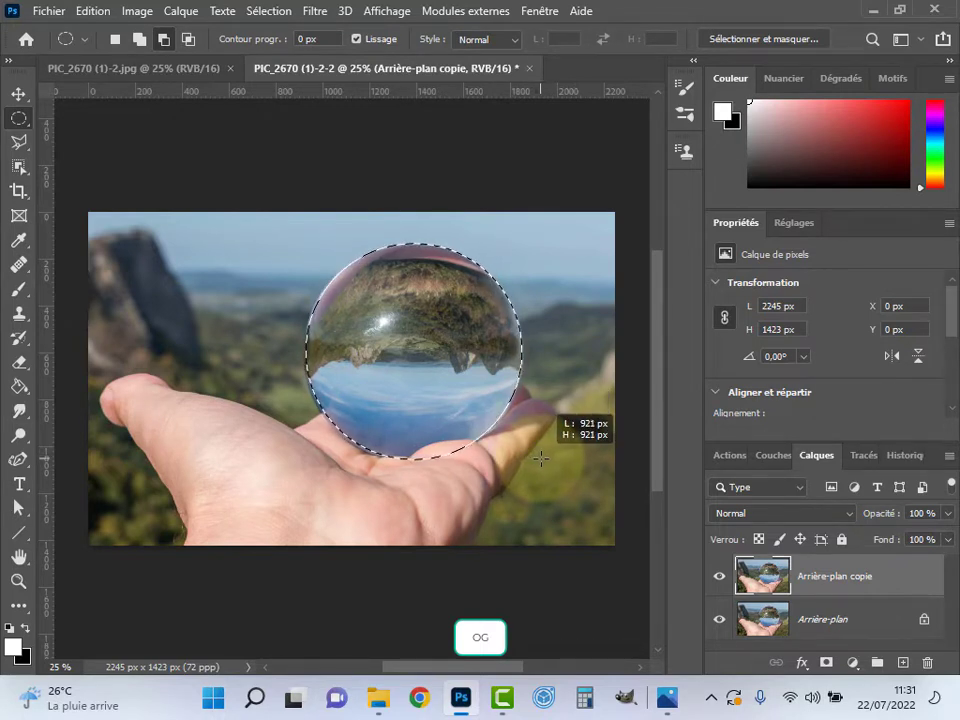
{"action": "left_click_drag", "start_coordinate": [540, 458], "coordinate": [541, 457]}
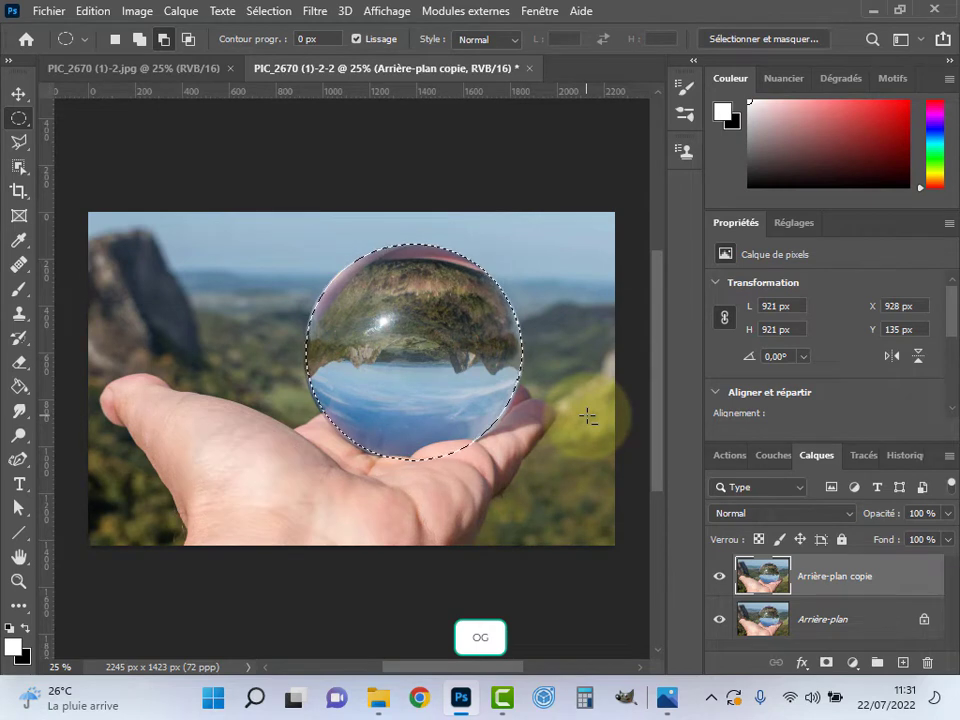
Step: Turn the ball selection into a layer mask on Arrière-plan copie and hide the Arrière-plan layer
{"action": "left_click", "coordinate": [824, 665]}
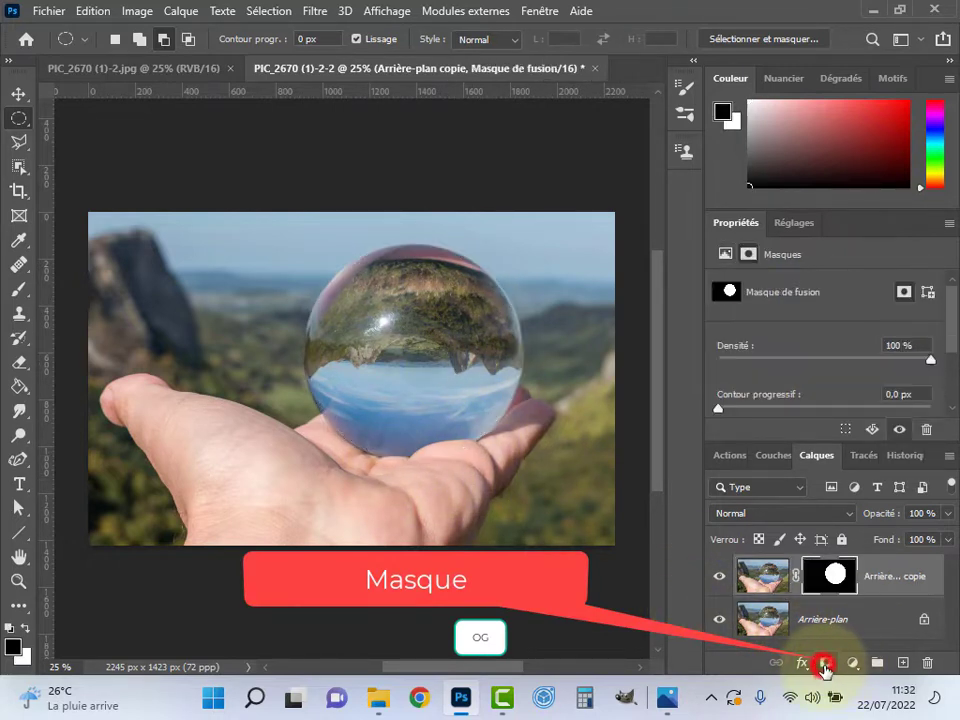
{"action": "left_click", "coordinate": [721, 621]}
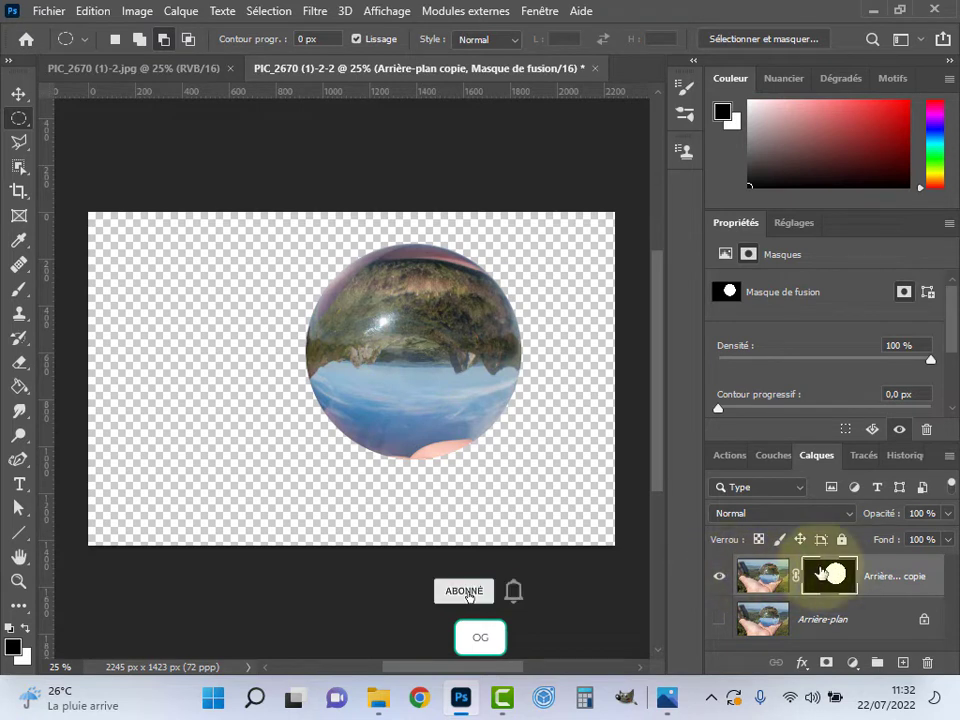
Step: Flip the masked ball on Arrière-plan copie vertically with a free transform and show the Arrière-plan layer again
{"action": "left_click", "coordinate": [768, 577]}
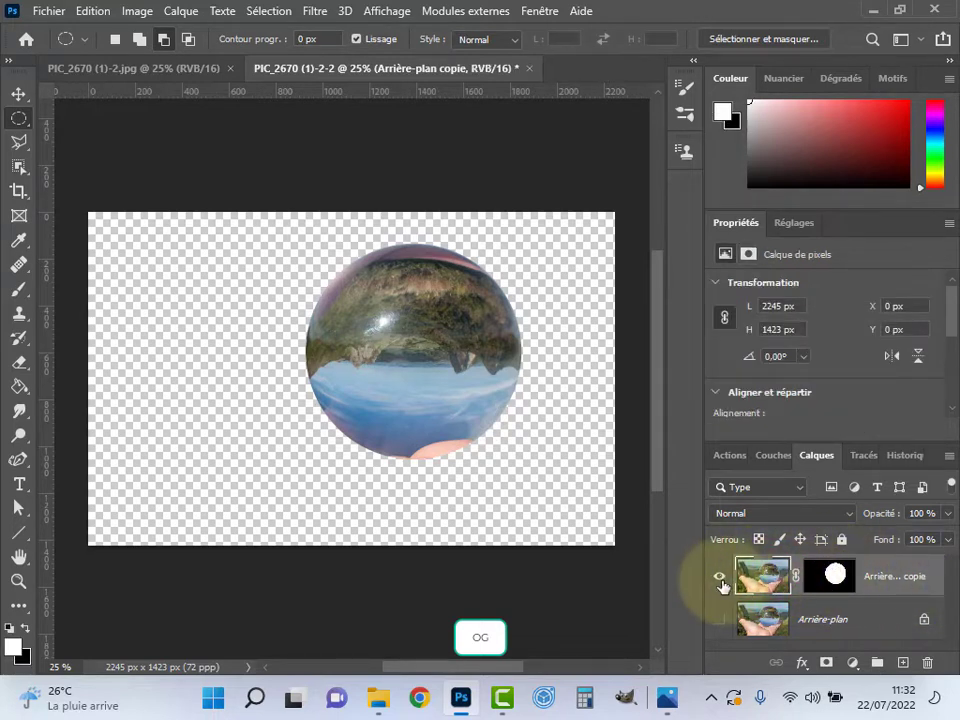
{"action": "left_click", "coordinate": [762, 577]}
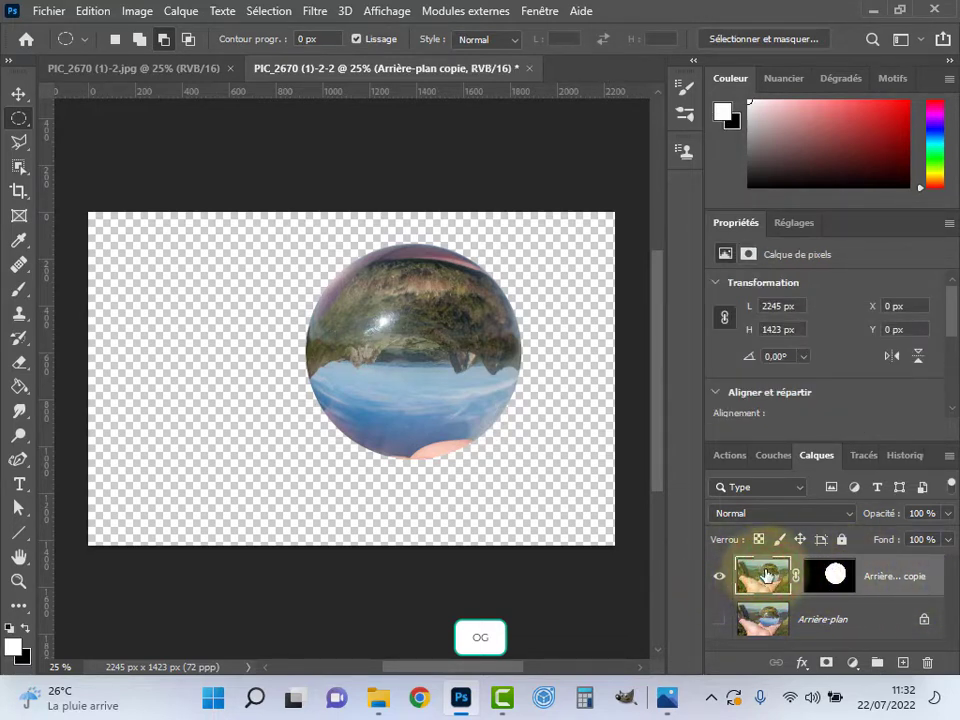
{"action": "key", "text": "ctrl+t"}
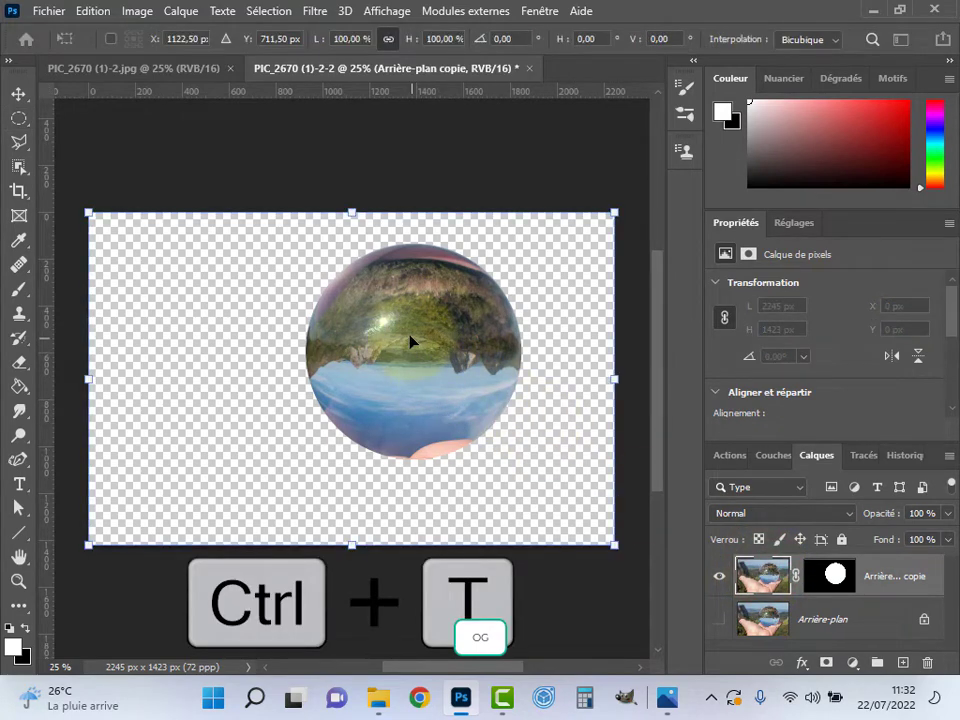
{"action": "right_click", "coordinate": [410, 341]}
{"action": "left_click", "coordinate": [472, 664]}
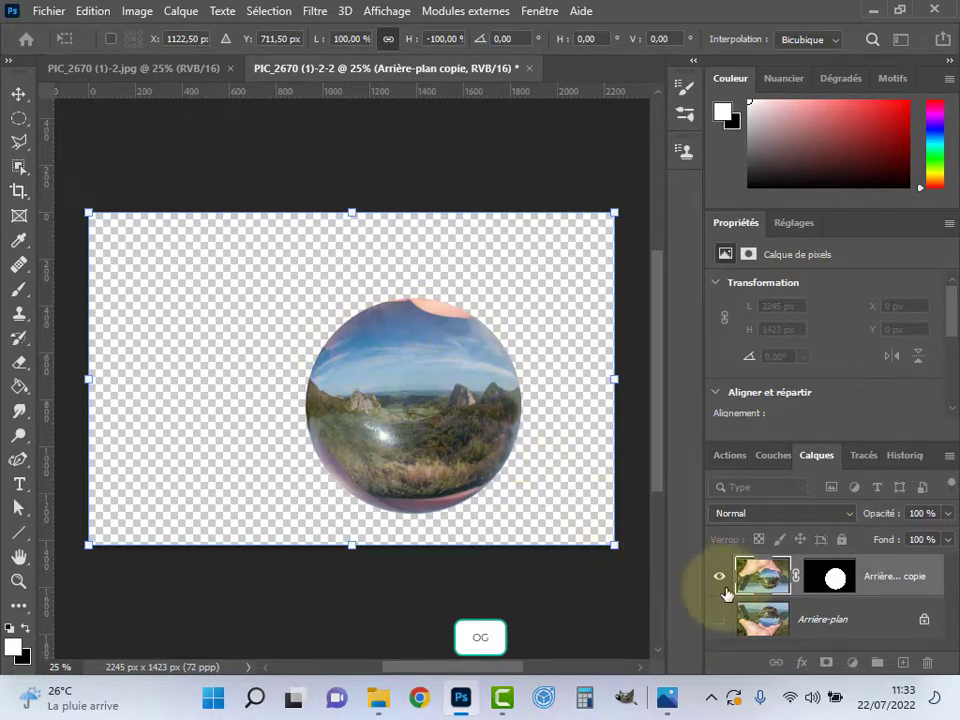
{"action": "left_click", "coordinate": [718, 620]}
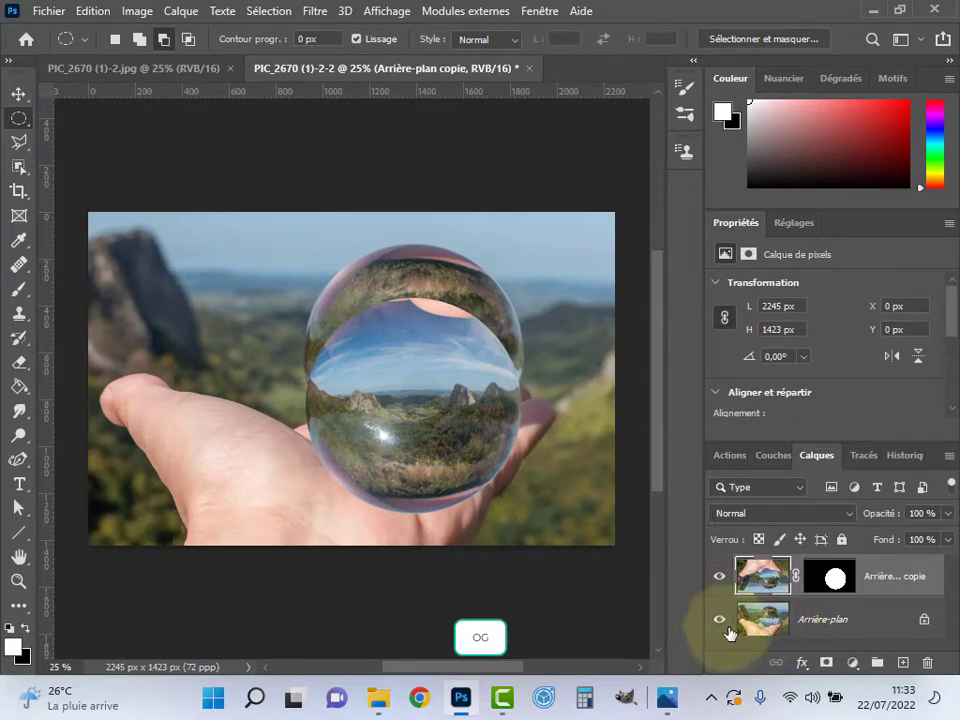
Step: Move the flipped ball up over the original one and nudge its layer to X -4 px, Y -235 px
{"action": "left_click", "coordinate": [778, 590]}
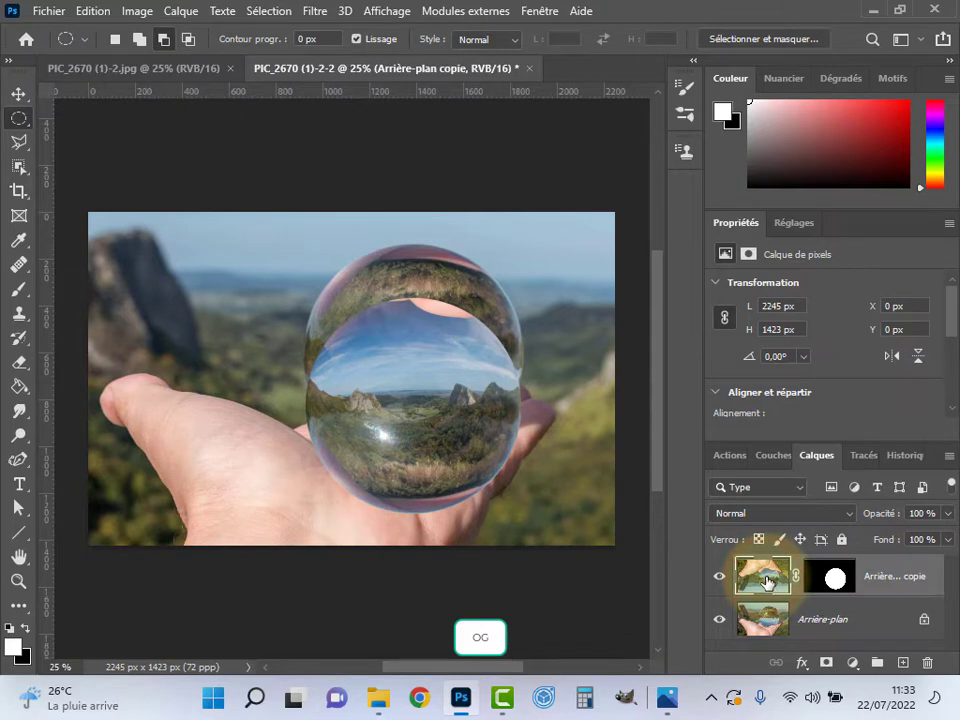
{"action": "left_click", "coordinate": [18, 94]}
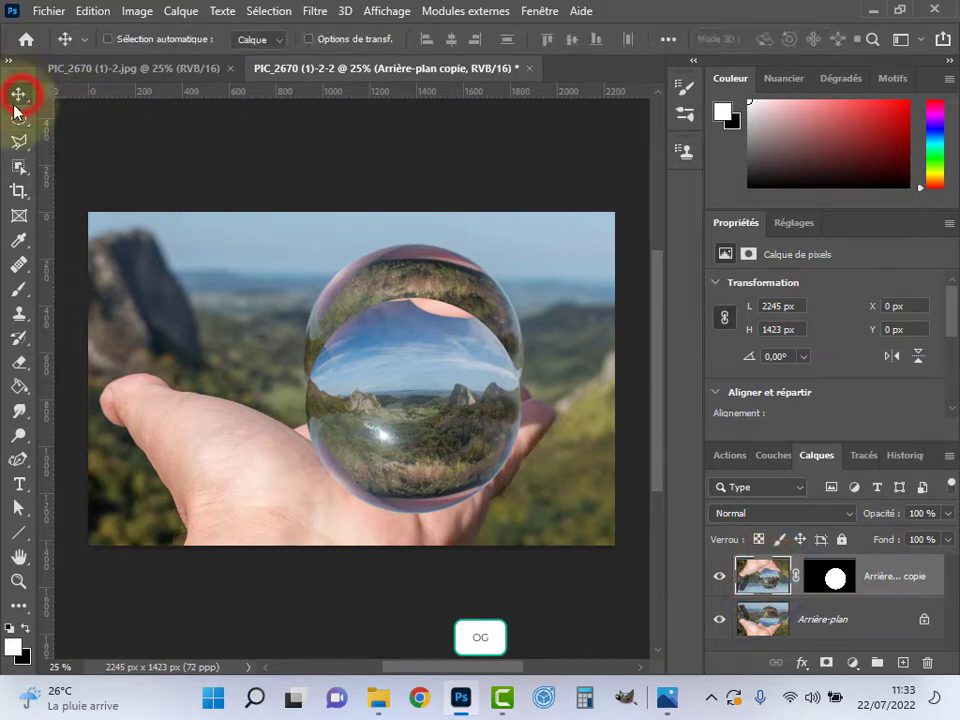
{"action": "left_click_drag", "start_coordinate": [394, 403], "coordinate": [400, 350]}
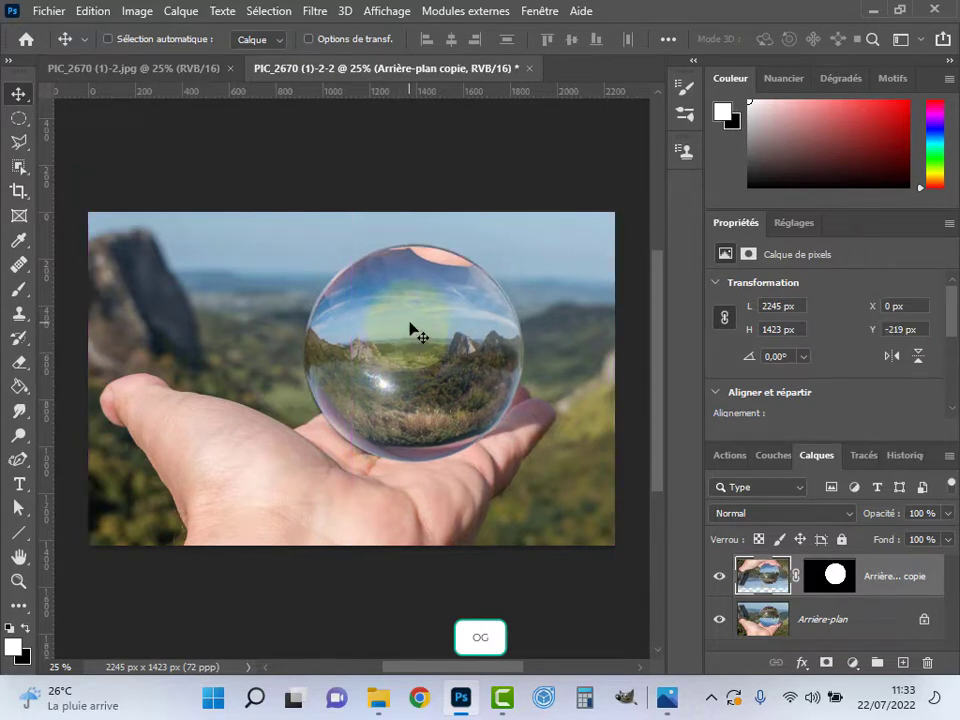
{"action": "key", "text": "Left"}
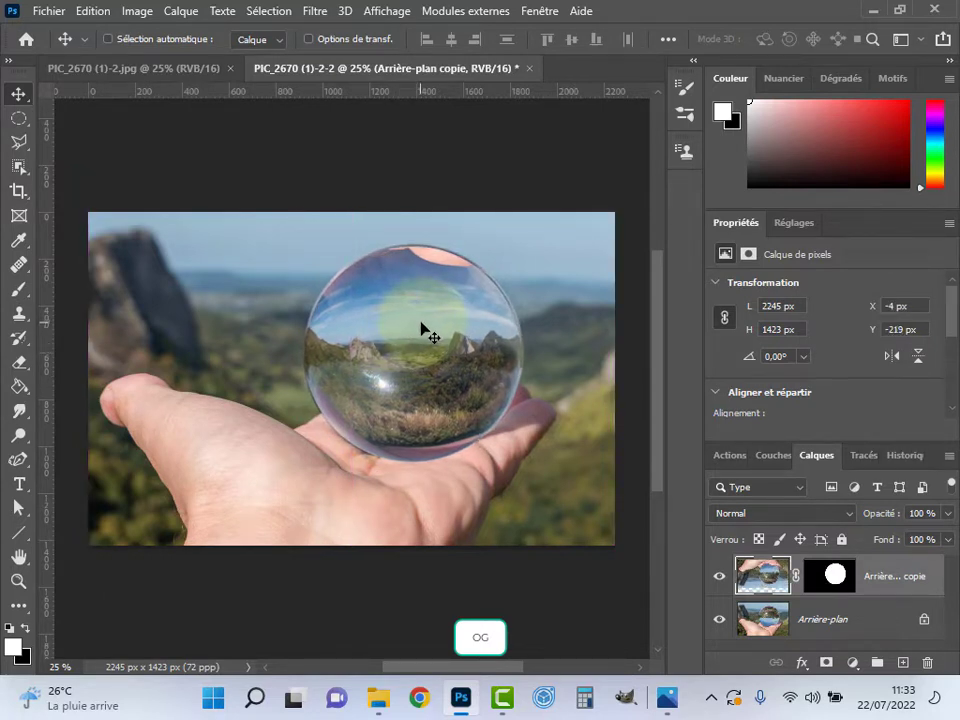
{"action": "key", "text": "Right"}
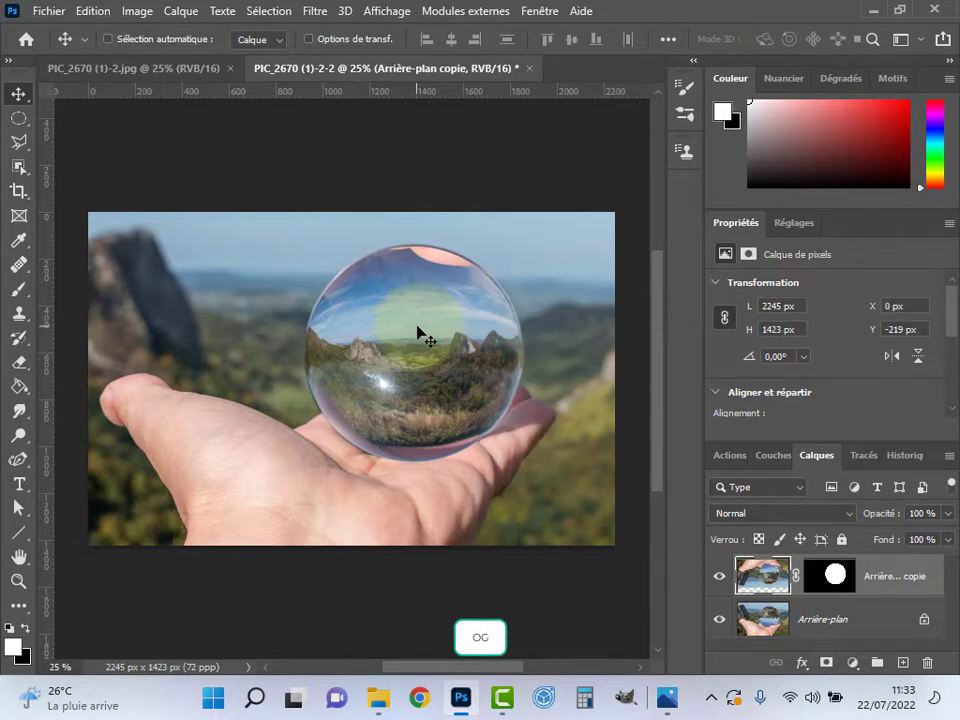
{"action": "key", "text": "Up"}
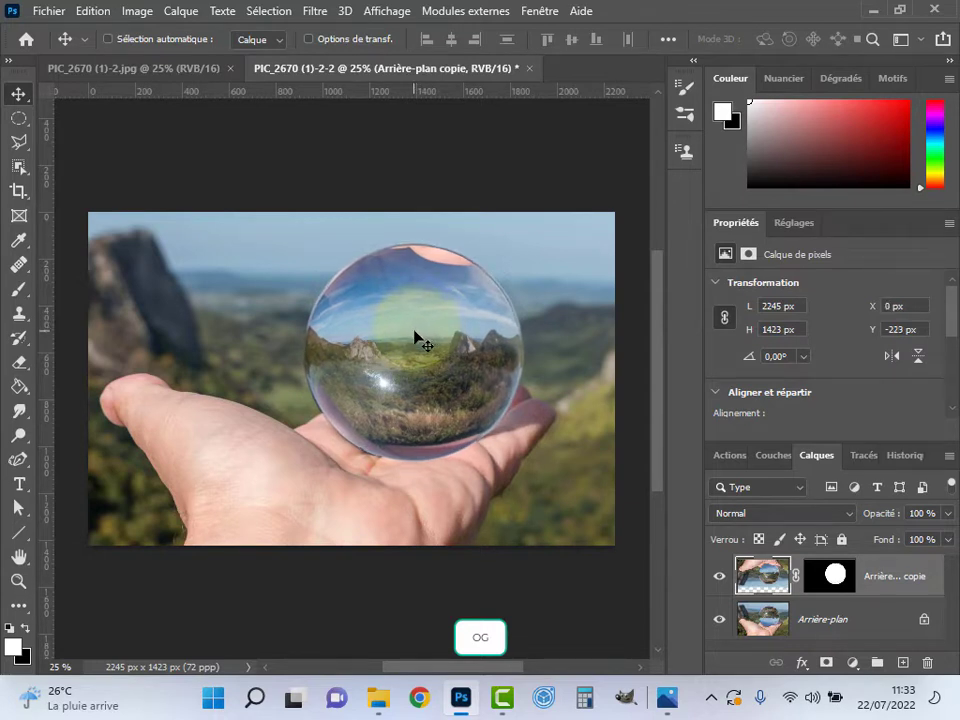
{"action": "key", "text": "Left"}
{"action": "key", "text": "Up"}
{"action": "key", "text": "Up"}
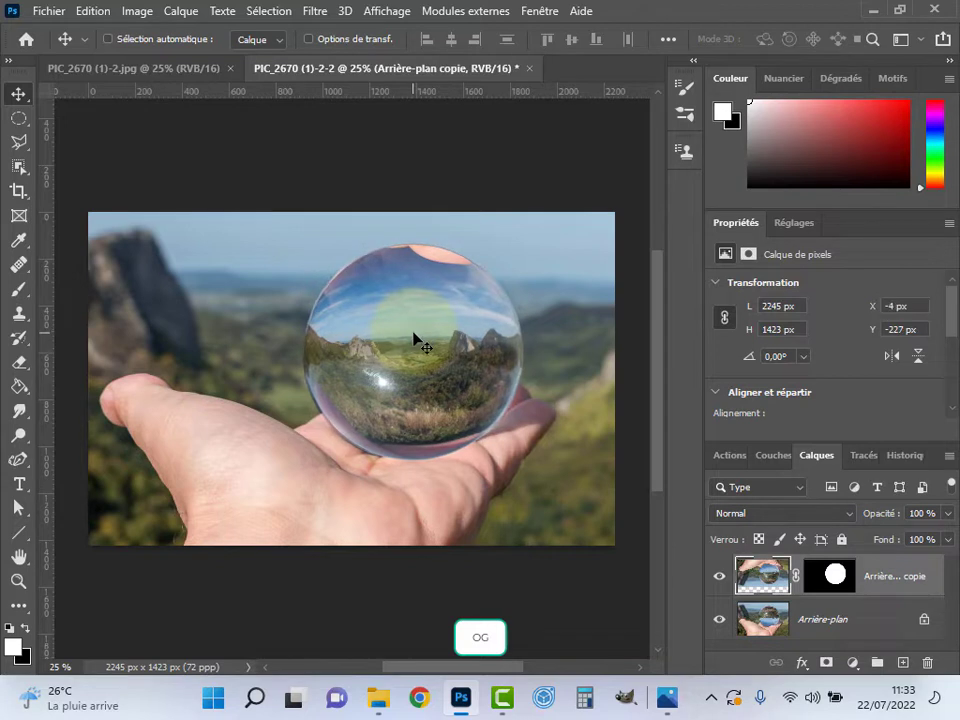
{"action": "key", "text": "Up"}
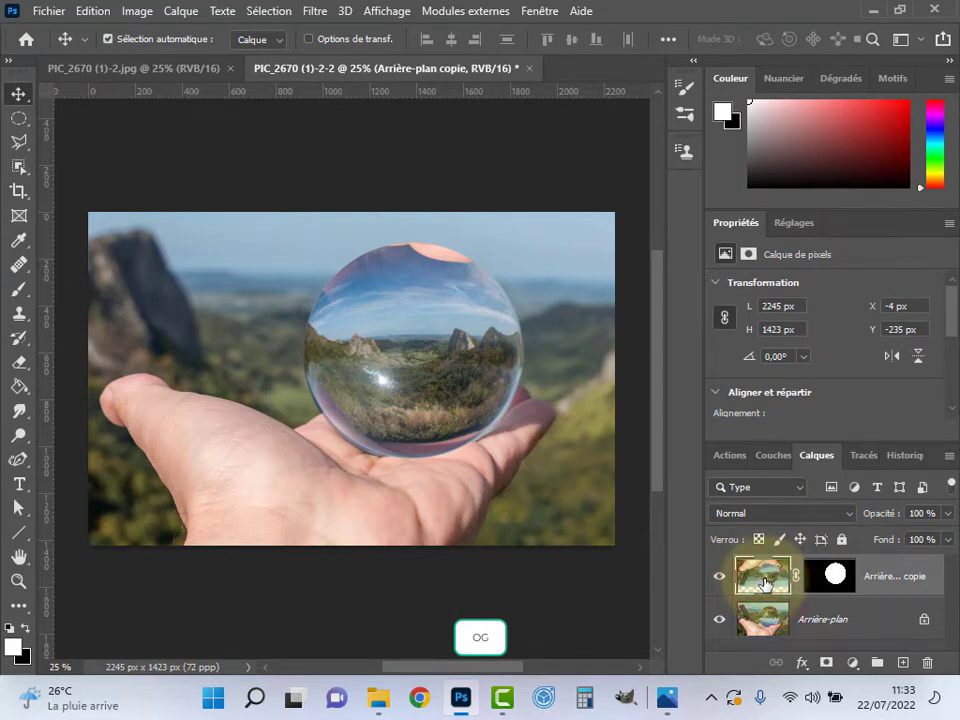
Step: Duplicate the masked layer as Arrière-plan copie 2 and hide the Arrière-plan copie layer
{"action": "right_click", "coordinate": [910, 575]}
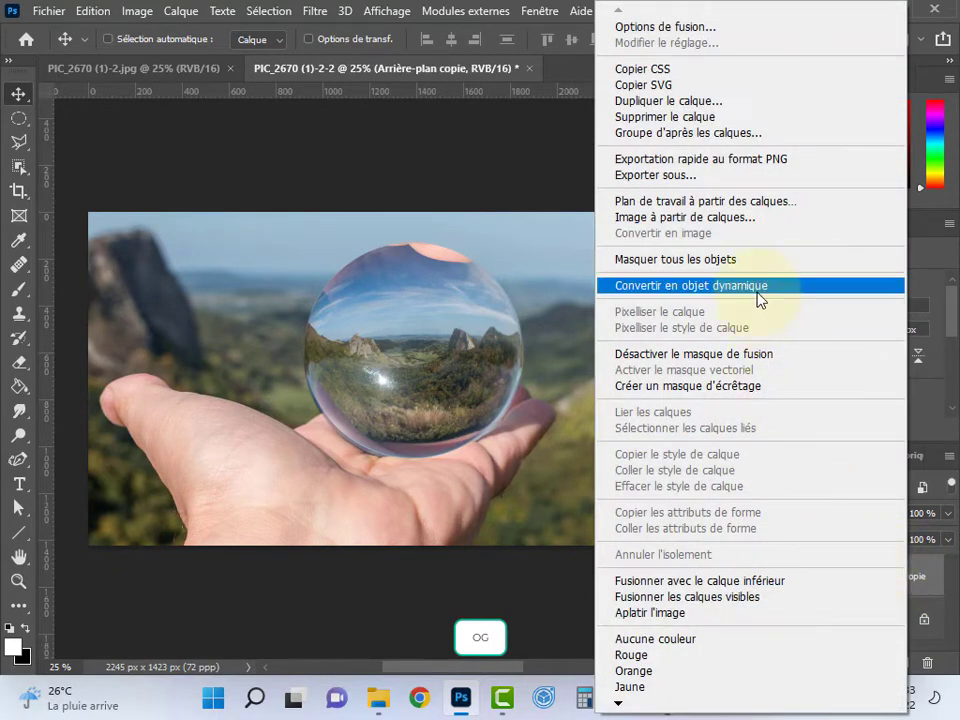
{"action": "left_click", "coordinate": [718, 101]}
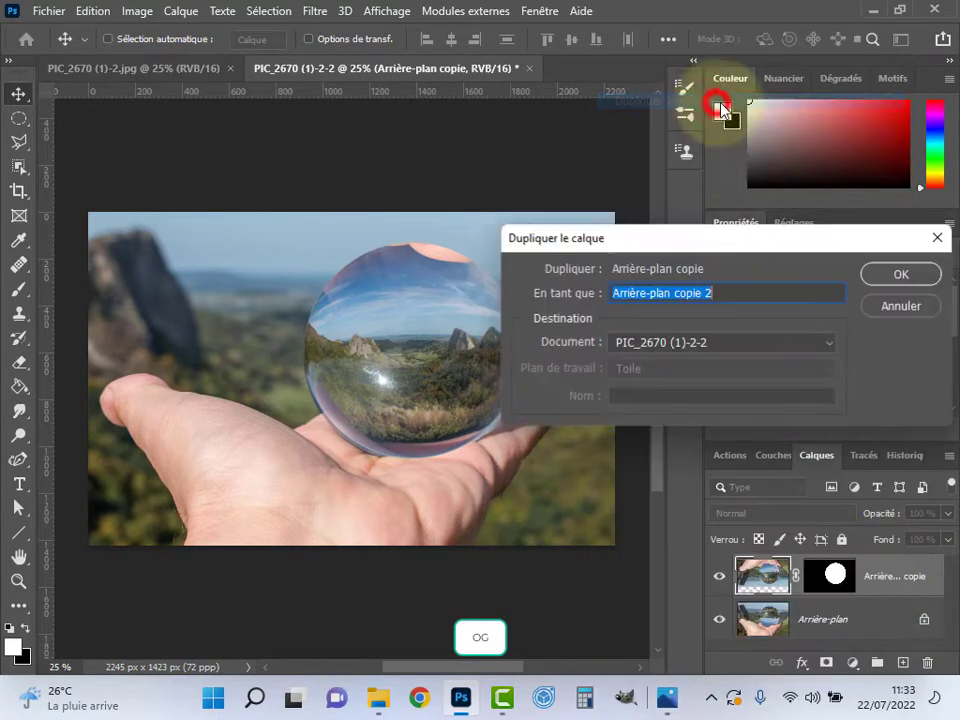
{"action": "left_click", "coordinate": [906, 278]}
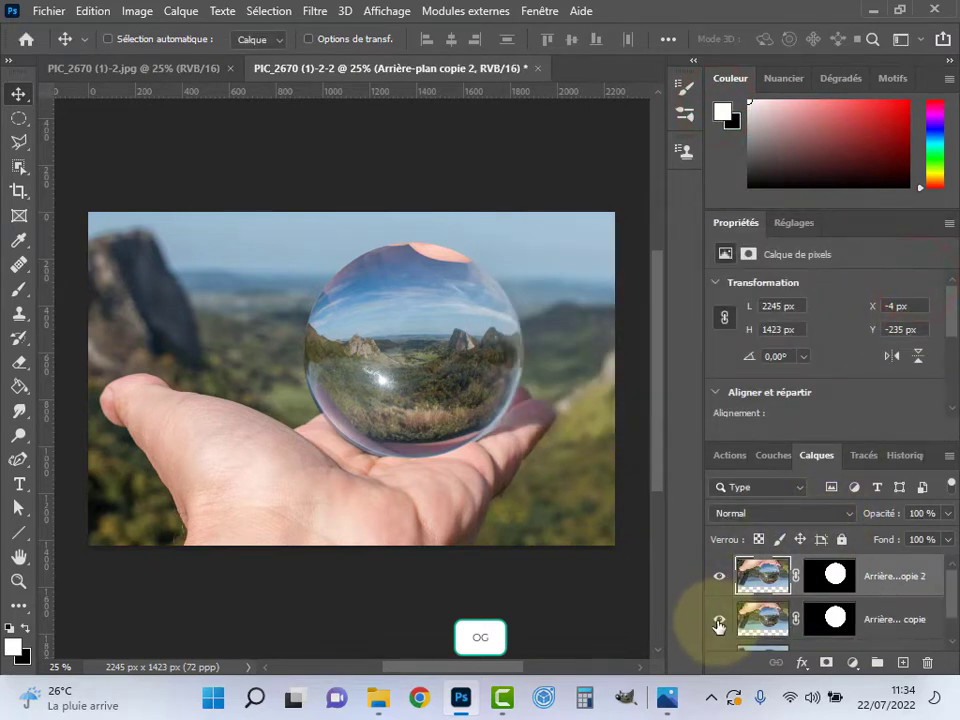
{"action": "left_click", "coordinate": [718, 622]}
{"action": "left_click_drag", "start_coordinate": [952, 598], "coordinate": [952, 622]}
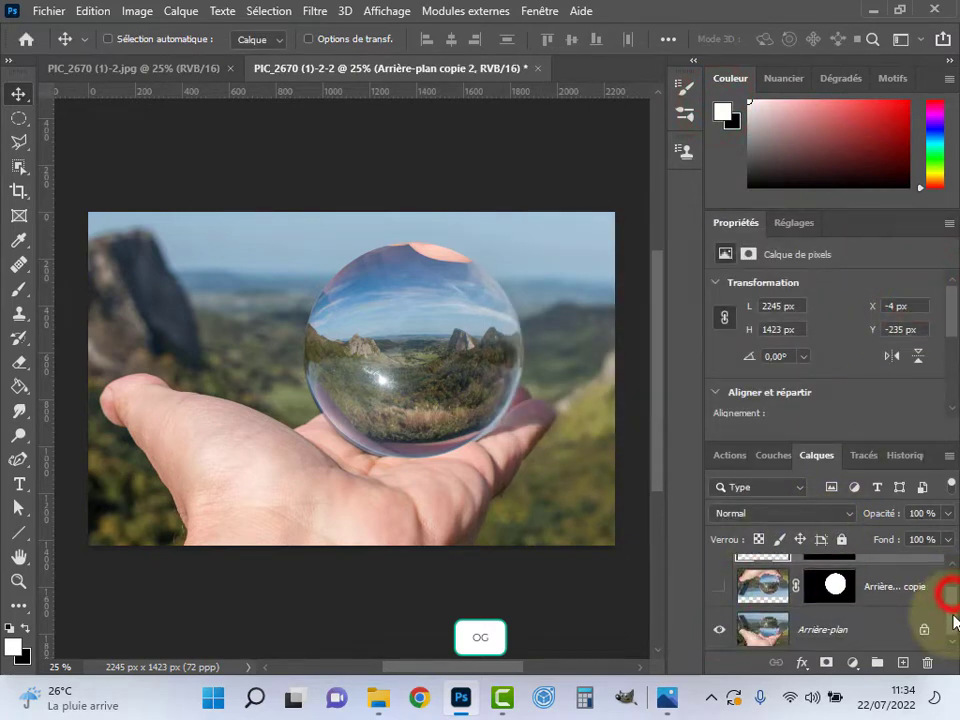
{"action": "scroll", "coordinate": [952, 630], "scroll_direction": "up", "scroll_amount": 2}
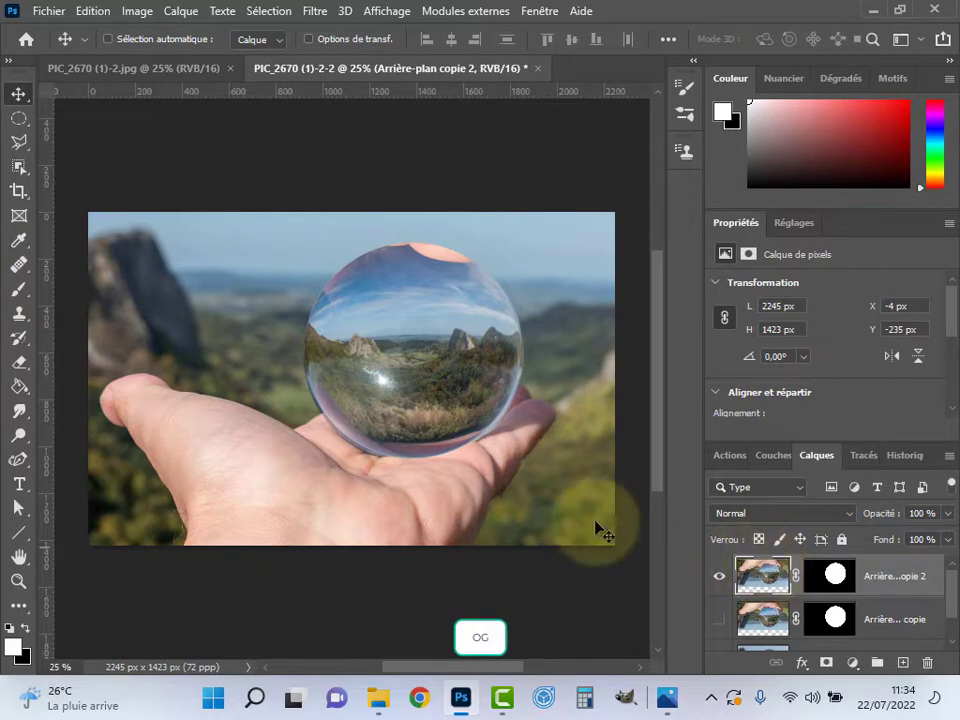
Step: Heal the thin skin-coloured strip on the ball's upper edge with the Healing Brush at size 56, sampling the blue sky on Arrière-plan copie 2
{"action": "left_click", "coordinate": [18, 580]}
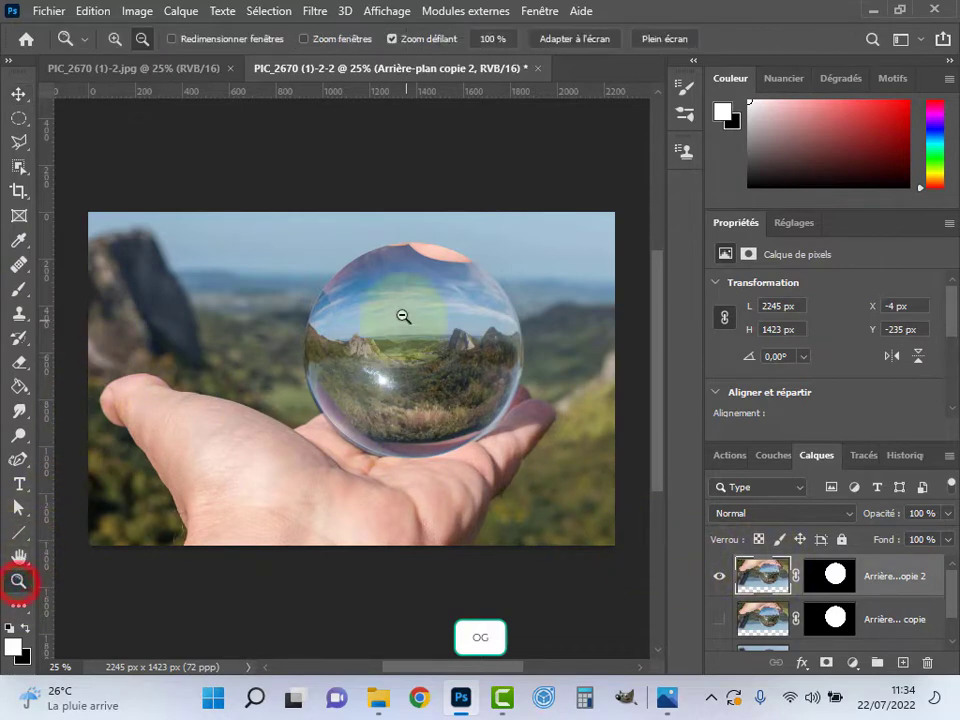
{"action": "left_click", "coordinate": [439, 261], "text": "alt"}
{"action": "left_click_drag", "start_coordinate": [437, 263], "coordinate": [568, 232]}
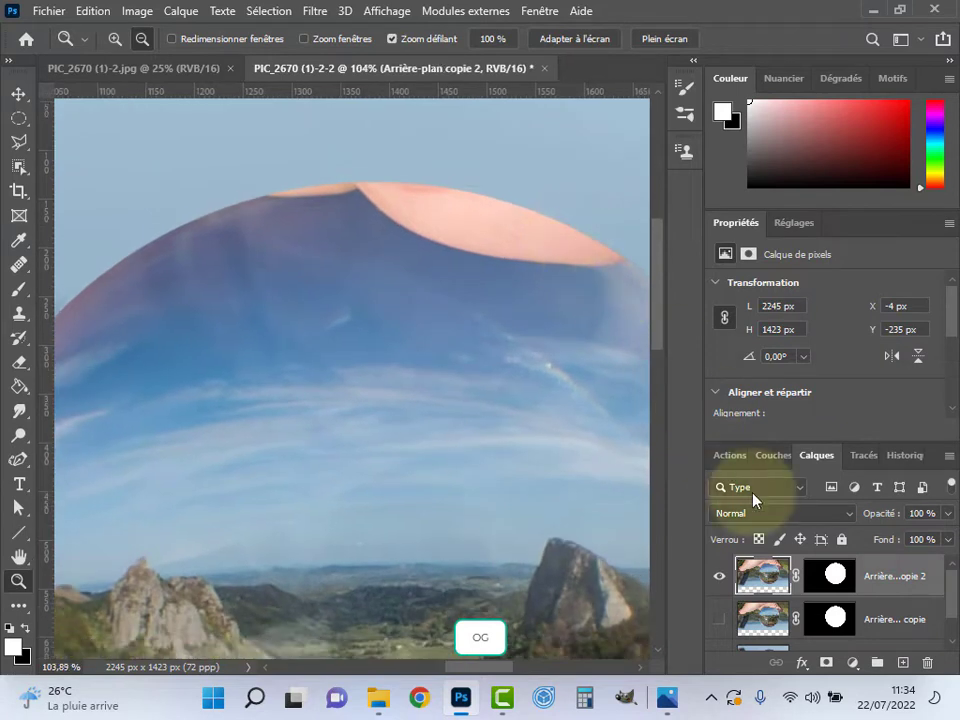
{"action": "left_click", "coordinate": [770, 577]}
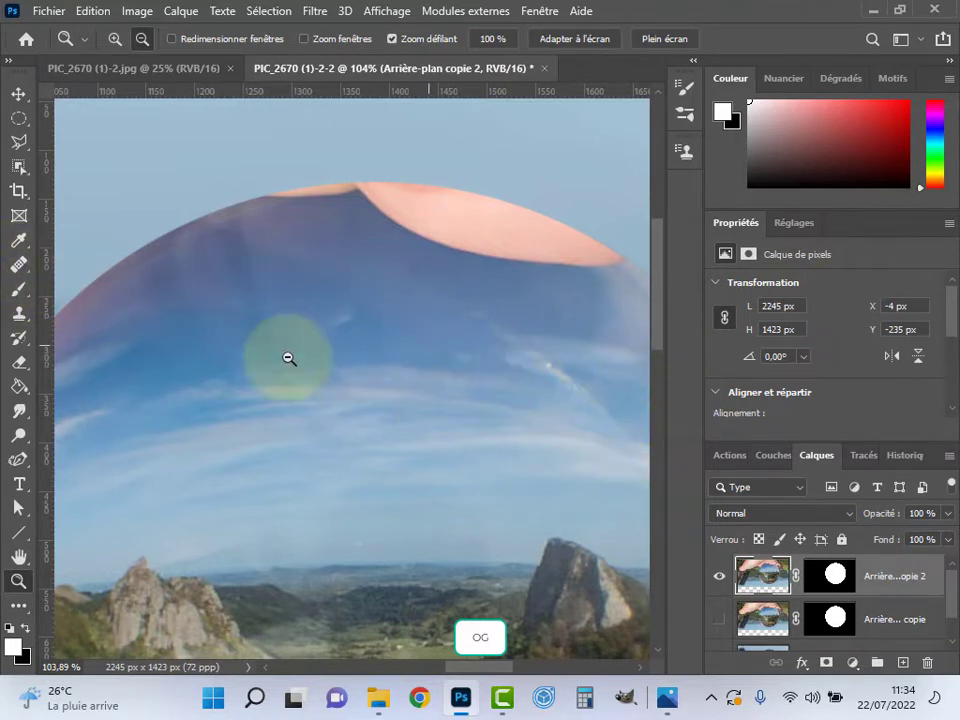
{"action": "left_click", "coordinate": [19, 264]}
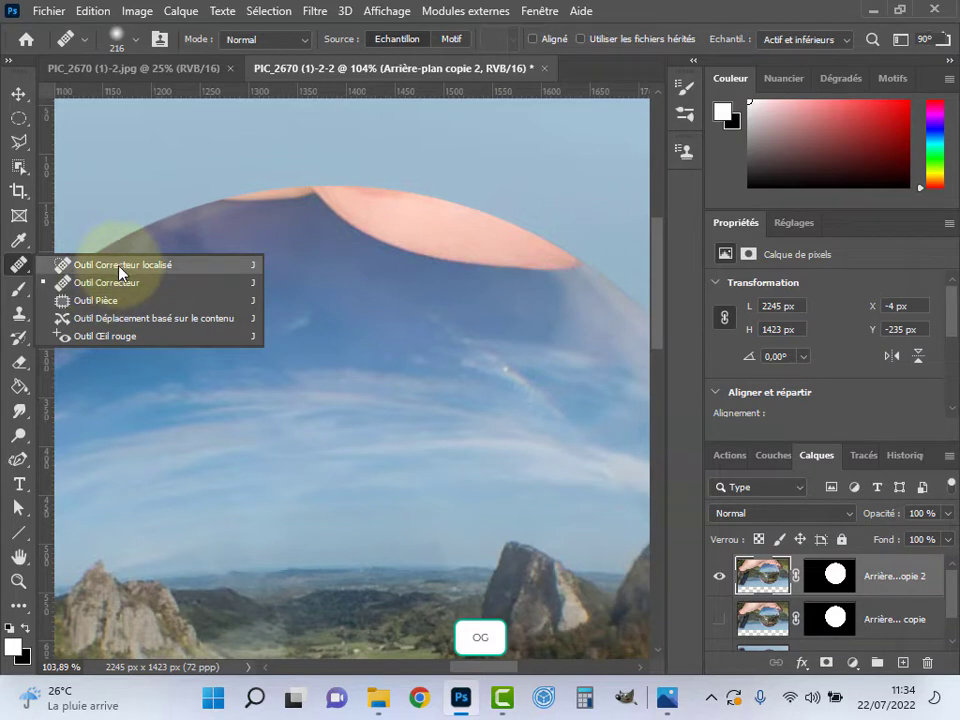
{"action": "left_click", "coordinate": [86, 288]}
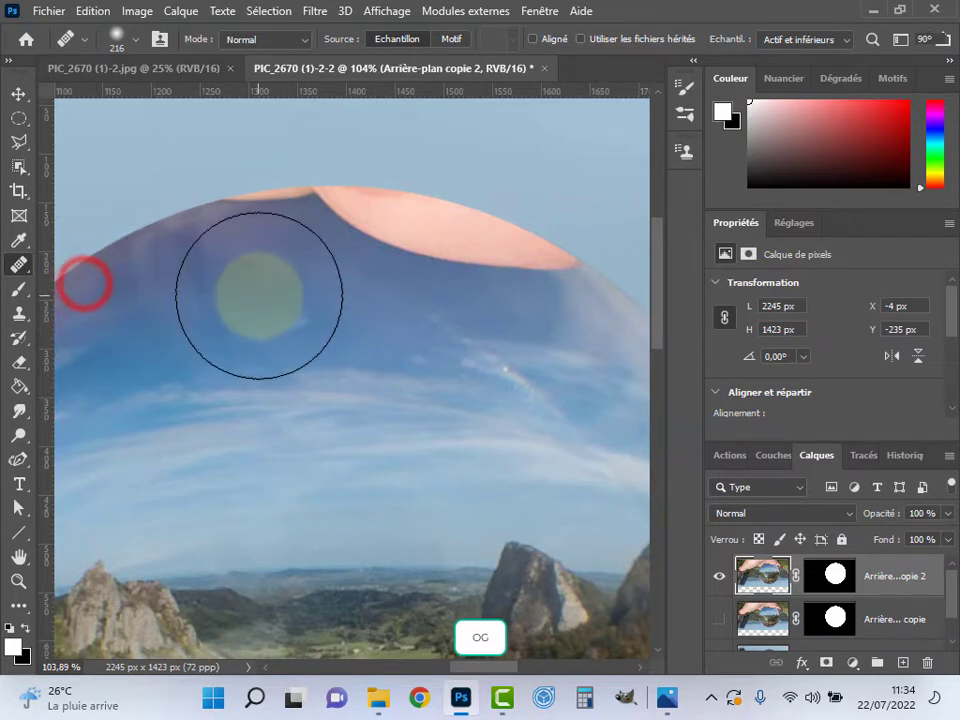
{"action": "mouse_move", "coordinate": [256, 293]}
{"action": "left_mouse_down"}
{"action": "mouse_move", "coordinate": [172, 311]}
{"action": "mouse_move", "coordinate": [177, 302]}
{"action": "left_mouse_up"}
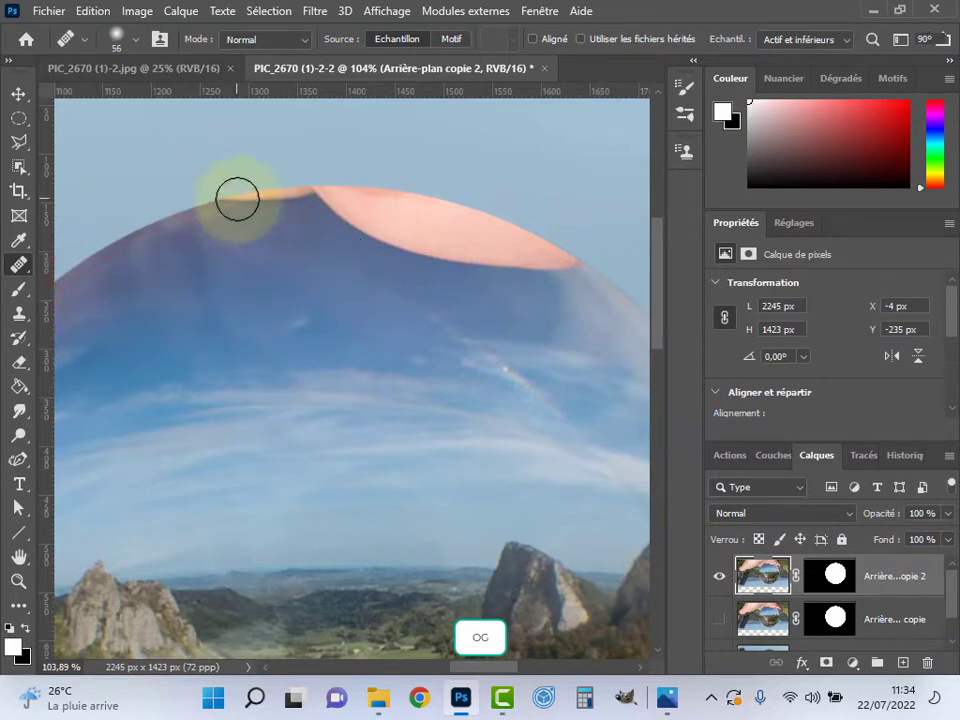
{"action": "left_click", "coordinate": [240, 290], "text": "alt"}
{"action": "left_click_drag", "start_coordinate": [214, 197], "coordinate": [302, 197]}
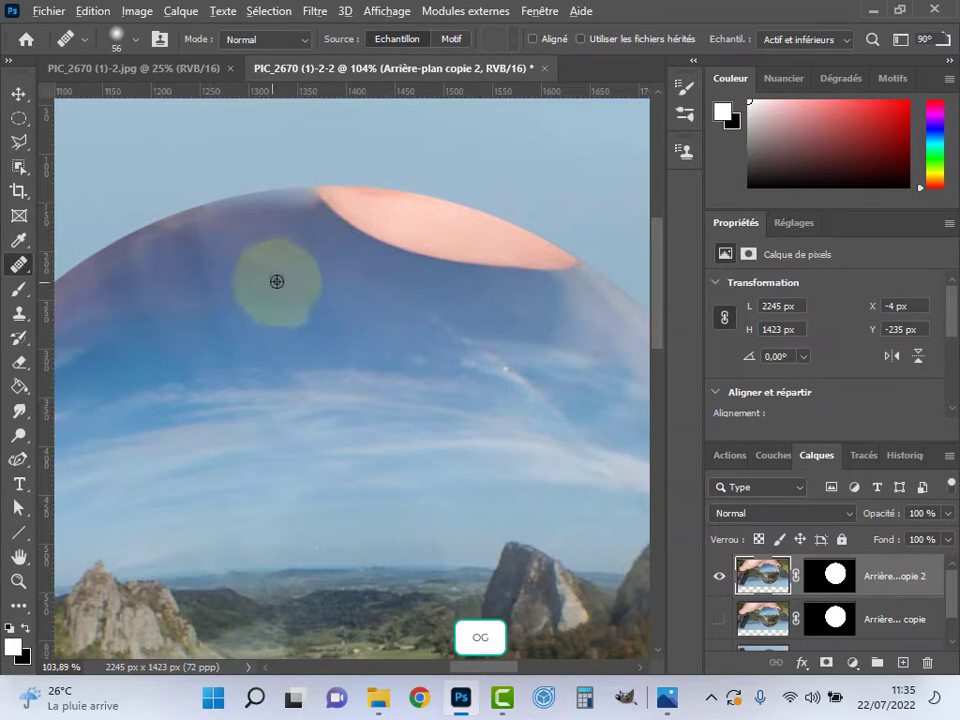
Step: Cover the large pink finger patch at the ball's top with healing strokes sampled from the sky below it
{"action": "left_click", "coordinate": [227, 288], "text": "alt"}
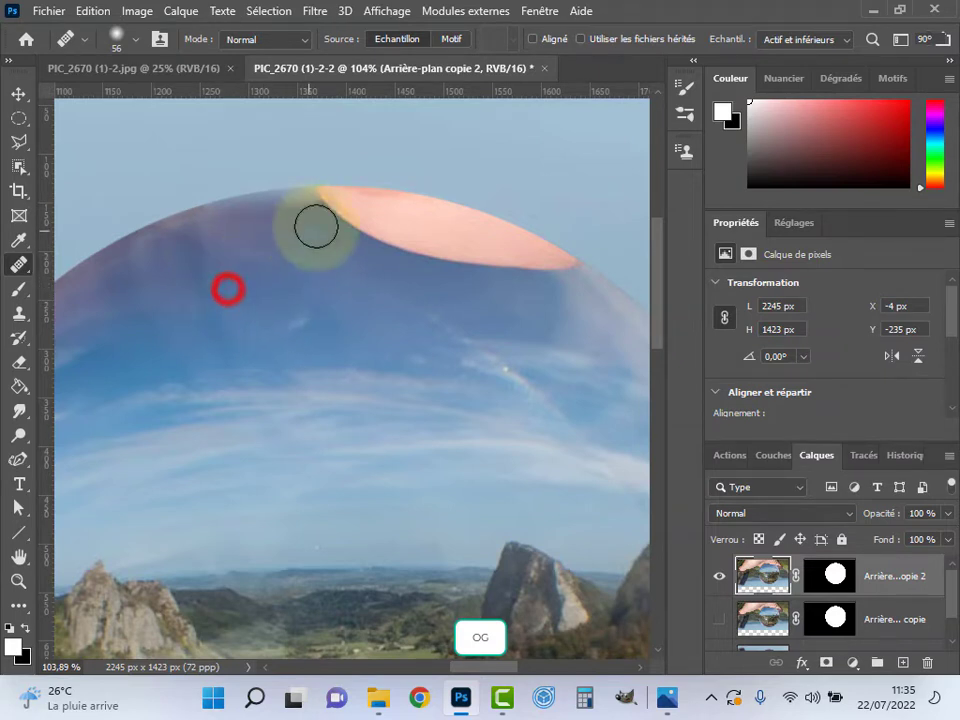
{"action": "mouse_move", "coordinate": [319, 207]}
{"action": "left_mouse_down"}
{"action": "mouse_move", "coordinate": [344, 238]}
{"action": "mouse_move", "coordinate": [368, 236]}
{"action": "mouse_move", "coordinate": [339, 189]}
{"action": "mouse_move", "coordinate": [368, 207]}
{"action": "mouse_move", "coordinate": [345, 229]}
{"action": "mouse_move", "coordinate": [318, 206]}
{"action": "mouse_move", "coordinate": [352, 215]}
{"action": "mouse_move", "coordinate": [368, 247]}
{"action": "mouse_move", "coordinate": [385, 202]}
{"action": "mouse_move", "coordinate": [400, 255]}
{"action": "mouse_move", "coordinate": [418, 204]}
{"action": "mouse_move", "coordinate": [443, 253]}
{"action": "mouse_move", "coordinate": [455, 221]}
{"action": "mouse_move", "coordinate": [438, 219]}
{"action": "mouse_move", "coordinate": [454, 259]}
{"action": "mouse_move", "coordinate": [489, 226]}
{"action": "mouse_move", "coordinate": [467, 237]}
{"action": "mouse_move", "coordinate": [497, 264]}
{"action": "mouse_move", "coordinate": [511, 242]}
{"action": "mouse_move", "coordinate": [503, 268]}
{"action": "mouse_move", "coordinate": [537, 257]}
{"action": "mouse_move", "coordinate": [514, 248]}
{"action": "mouse_move", "coordinate": [541, 270]}
{"action": "mouse_move", "coordinate": [546, 253]}
{"action": "mouse_move", "coordinate": [538, 265]}
{"action": "mouse_move", "coordinate": [558, 262]}
{"action": "mouse_move", "coordinate": [481, 265]}
{"action": "mouse_move", "coordinate": [325, 236]}
{"action": "left_mouse_up"}
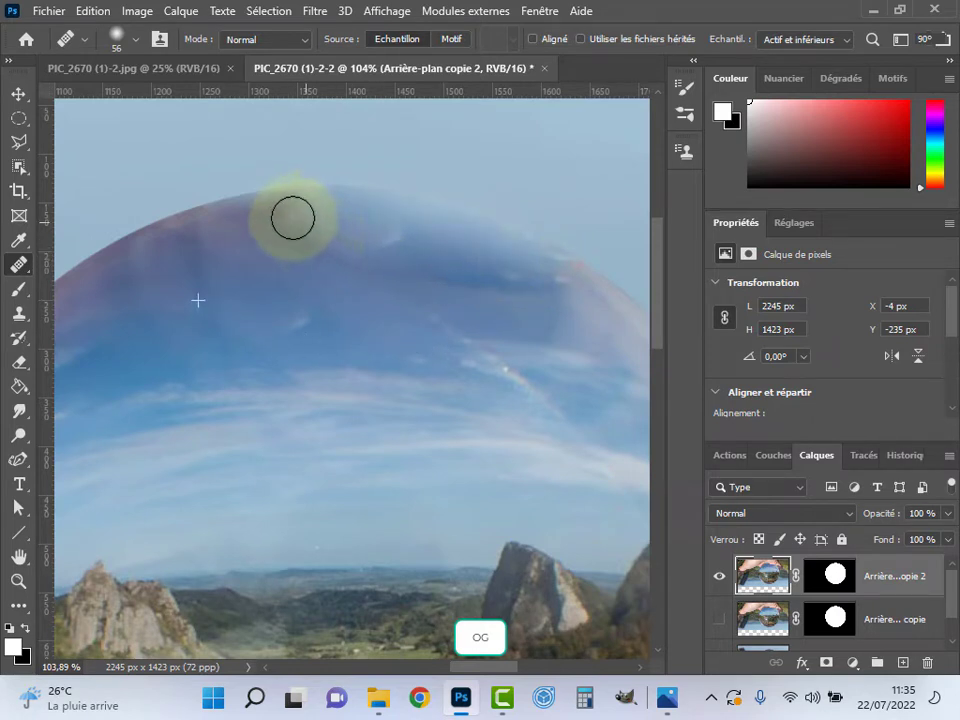
{"action": "mouse_move", "coordinate": [293, 197]}
{"action": "left_mouse_down"}
{"action": "mouse_move", "coordinate": [349, 241]}
{"action": "mouse_move", "coordinate": [442, 256]}
{"action": "mouse_move", "coordinate": [387, 251]}
{"action": "mouse_move", "coordinate": [297, 220]}
{"action": "left_mouse_up"}
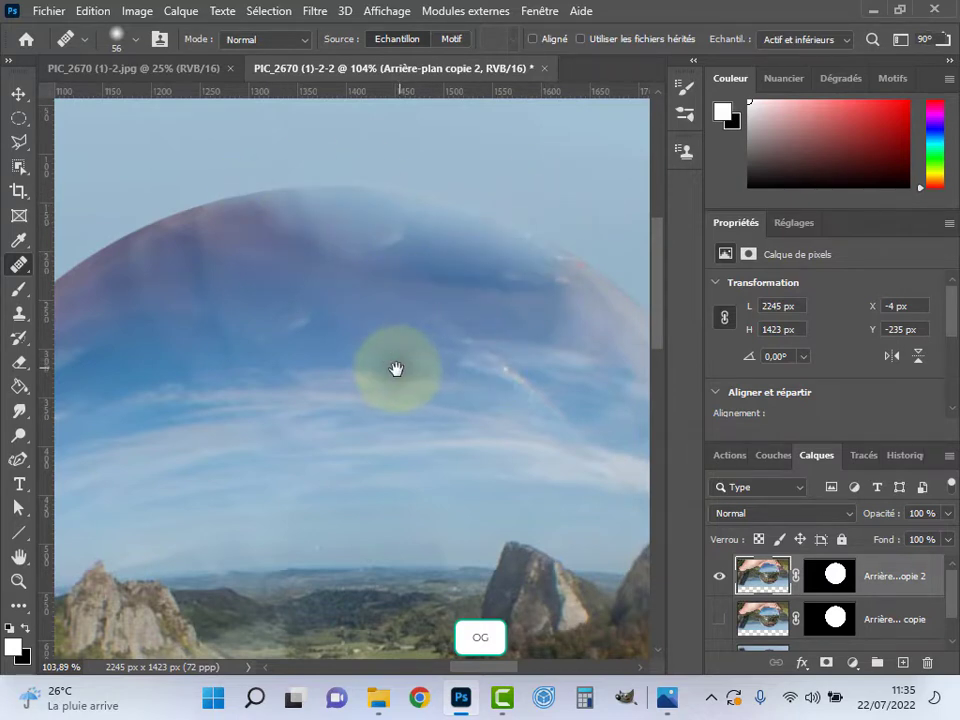
Step: Even out the dark streak left under the retouched finger area with further healing strokes sampled from the blue sky
{"action": "left_click_drag", "start_coordinate": [396, 369], "coordinate": [347, 377]}
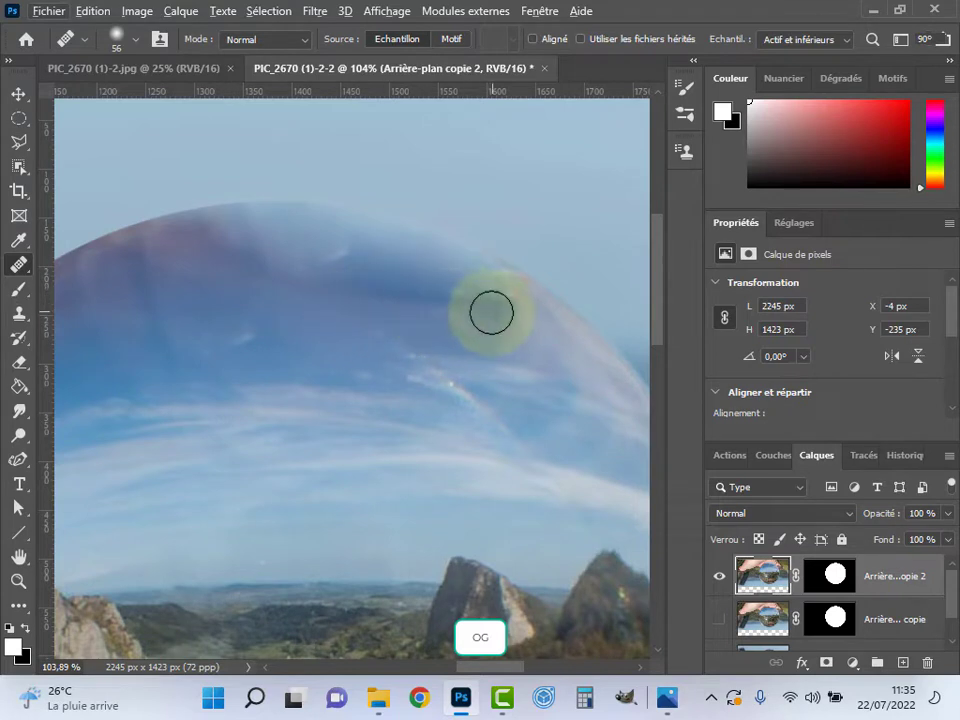
{"action": "left_click", "coordinate": [90, 349], "text": "alt"}
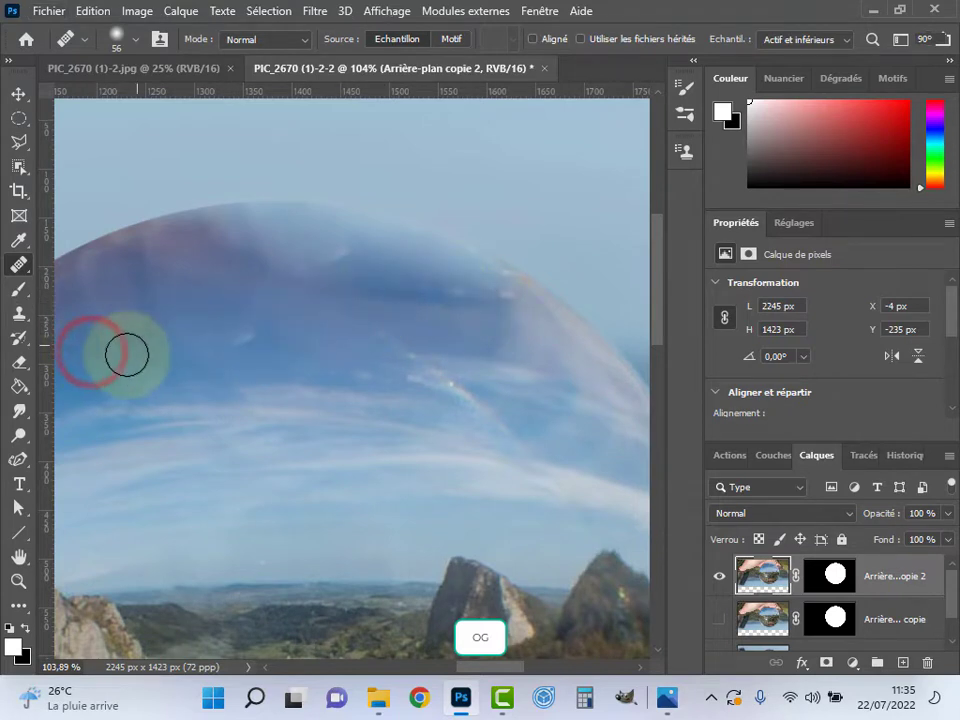
{"action": "mouse_move", "coordinate": [358, 291]}
{"action": "left_mouse_down"}
{"action": "mouse_move", "coordinate": [473, 316]}
{"action": "mouse_move", "coordinate": [455, 292]}
{"action": "mouse_move", "coordinate": [396, 289]}
{"action": "mouse_move", "coordinate": [354, 301]}
{"action": "mouse_move", "coordinate": [394, 280]}
{"action": "mouse_move", "coordinate": [324, 275]}
{"action": "mouse_move", "coordinate": [343, 265]}
{"action": "mouse_move", "coordinate": [335, 259]}
{"action": "mouse_move", "coordinate": [413, 273]}
{"action": "mouse_move", "coordinate": [313, 295]}
{"action": "mouse_move", "coordinate": [343, 299]}
{"action": "mouse_move", "coordinate": [277, 325]}
{"action": "mouse_move", "coordinate": [505, 357]}
{"action": "mouse_move", "coordinate": [270, 323]}
{"action": "mouse_move", "coordinate": [459, 329]}
{"action": "mouse_move", "coordinate": [398, 317]}
{"action": "left_mouse_up"}
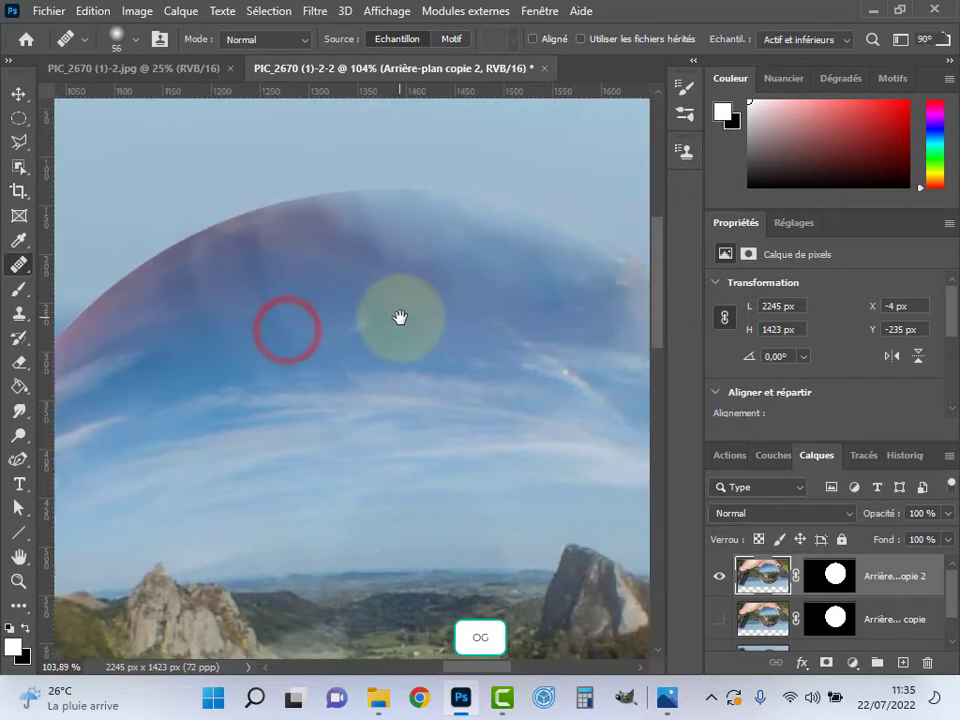
{"action": "left_click", "coordinate": [220, 346], "text": "alt"}
{"action": "mouse_move", "coordinate": [347, 251]}
{"action": "left_mouse_down"}
{"action": "mouse_move", "coordinate": [441, 290]}
{"action": "mouse_move", "coordinate": [461, 291]}
{"action": "mouse_move", "coordinate": [407, 292]}
{"action": "mouse_move", "coordinate": [472, 298]}
{"action": "mouse_move", "coordinate": [326, 327]}
{"action": "mouse_move", "coordinate": [490, 302]}
{"action": "mouse_move", "coordinate": [496, 273]}
{"action": "mouse_move", "coordinate": [573, 338]}
{"action": "mouse_move", "coordinate": [440, 322]}
{"action": "mouse_move", "coordinate": [486, 312]}
{"action": "mouse_move", "coordinate": [388, 313]}
{"action": "left_mouse_up"}
{"action": "left_click", "coordinate": [202, 355], "text": "alt"}
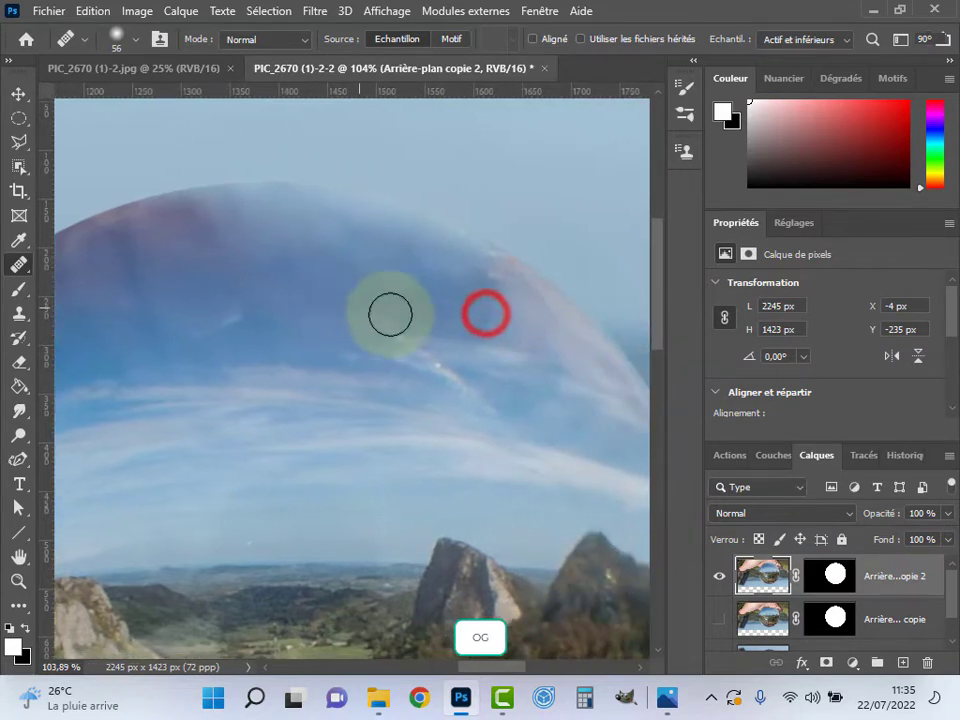
Step: Heal the leftover skin traces along the ball's upper-right edge with nearby sky
{"action": "left_click", "coordinate": [331, 264], "text": "alt"}
{"action": "mouse_move", "coordinate": [468, 265]}
{"action": "left_mouse_down"}
{"action": "mouse_move", "coordinate": [533, 284]}
{"action": "mouse_move", "coordinate": [504, 287]}
{"action": "mouse_move", "coordinate": [531, 287]}
{"action": "mouse_move", "coordinate": [474, 250]}
{"action": "left_mouse_up"}
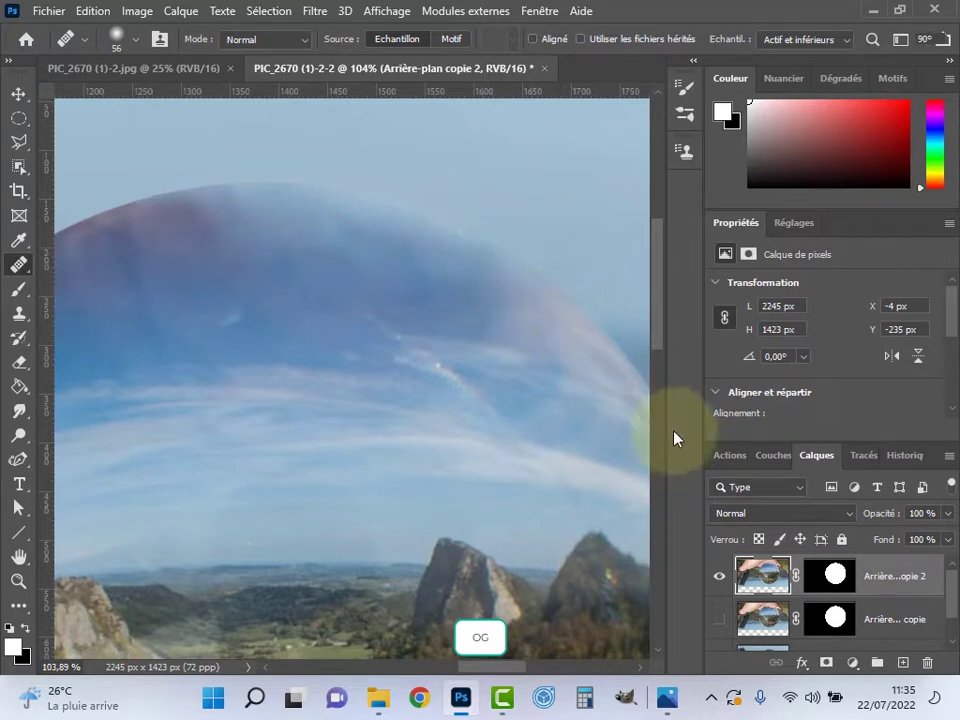
{"action": "left_click", "coordinate": [508, 280]}
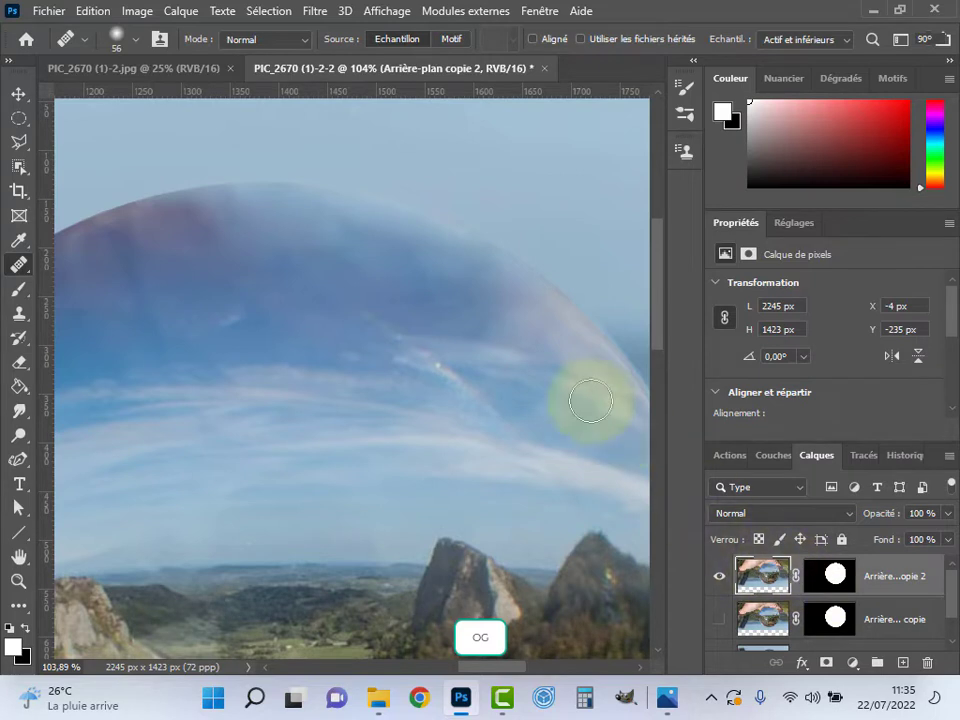
Step: Feather the layer mask of Arrière-plan copie 2 by 1.3 px
{"action": "left_click", "coordinate": [763, 575]}
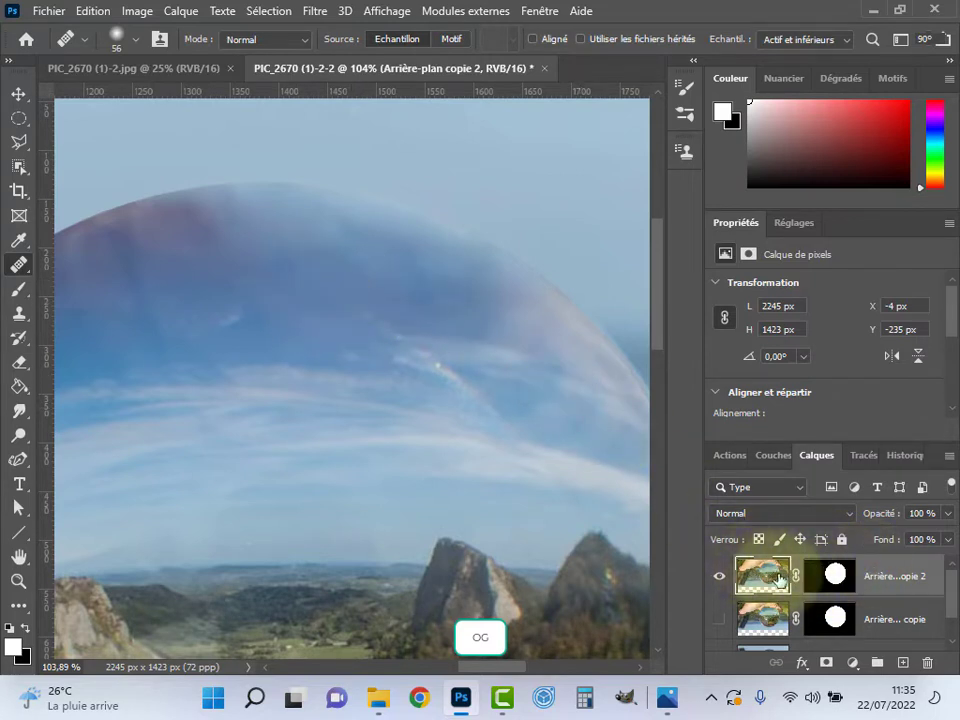
{"action": "left_click", "coordinate": [752, 576]}
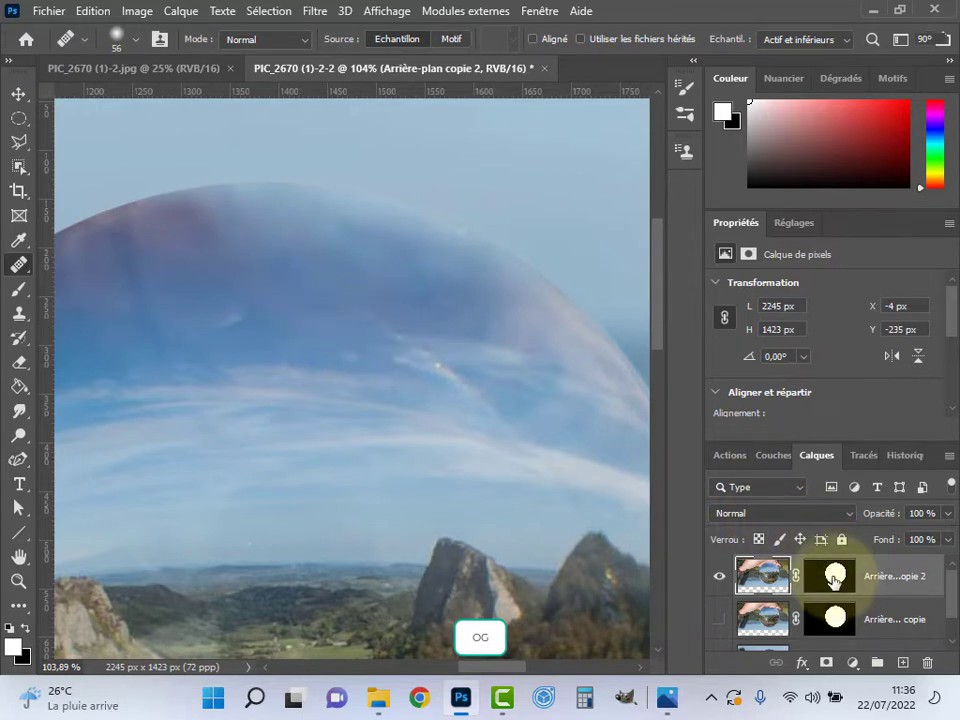
{"action": "left_click", "coordinate": [835, 580]}
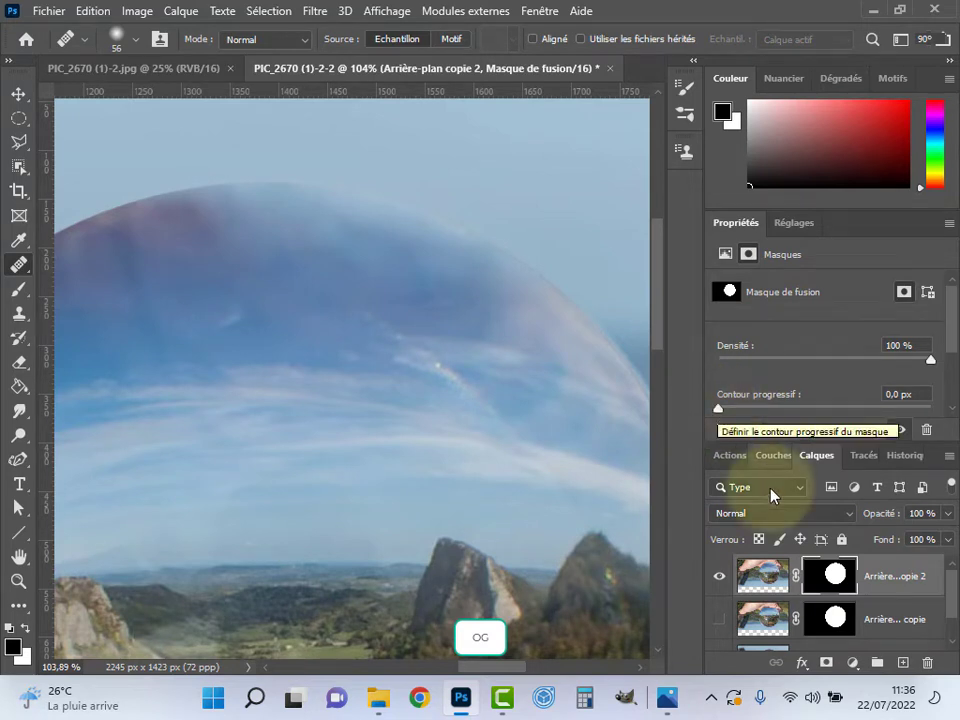
{"action": "mouse_move", "coordinate": [720, 409]}
{"action": "left_mouse_down"}
{"action": "mouse_move", "coordinate": [910, 418]}
{"action": "mouse_move", "coordinate": [718, 409]}
{"action": "mouse_move", "coordinate": [733, 410]}
{"action": "left_mouse_up"}
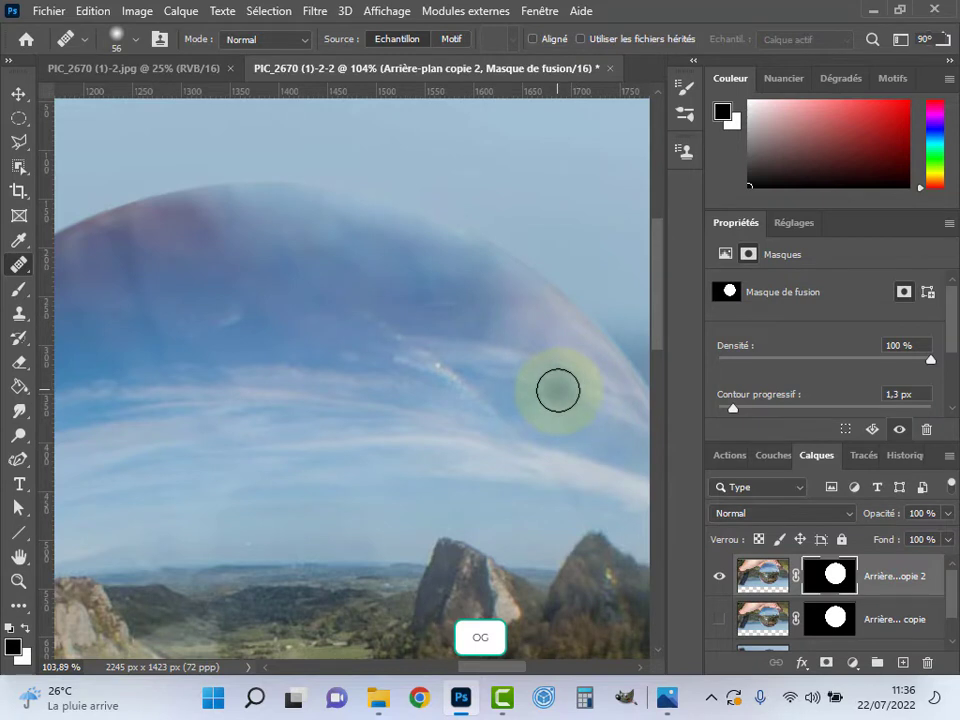
Step: Scale the Arrière-plan copie 2 ball together with its mask to 103.01% around its centre using a free transform
{"action": "double_click", "coordinate": [18, 556]}
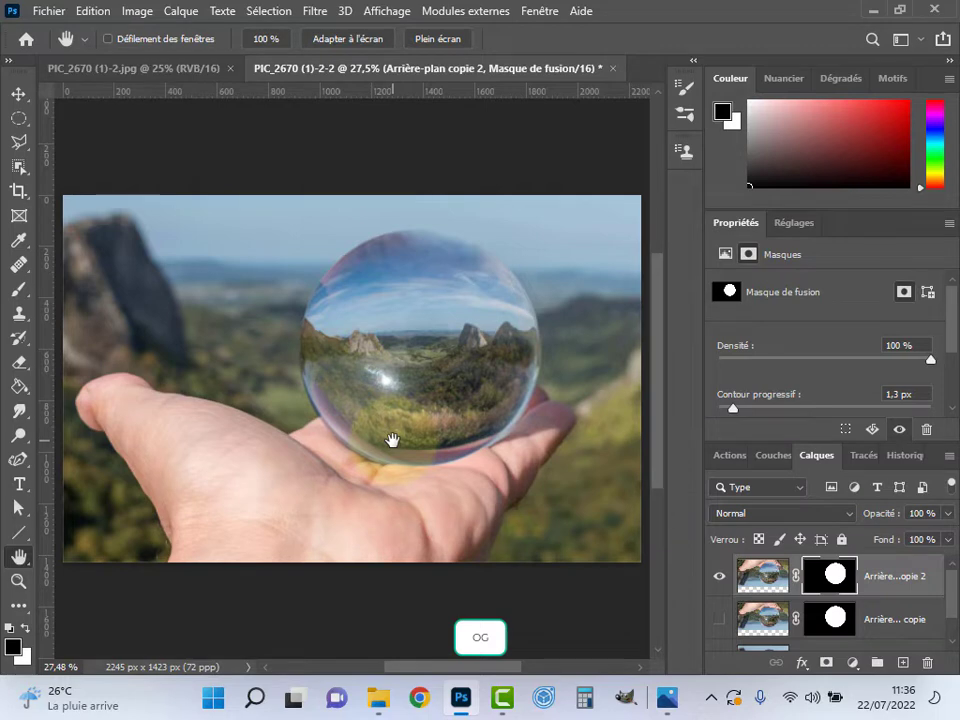
{"action": "left_click", "coordinate": [18, 580]}
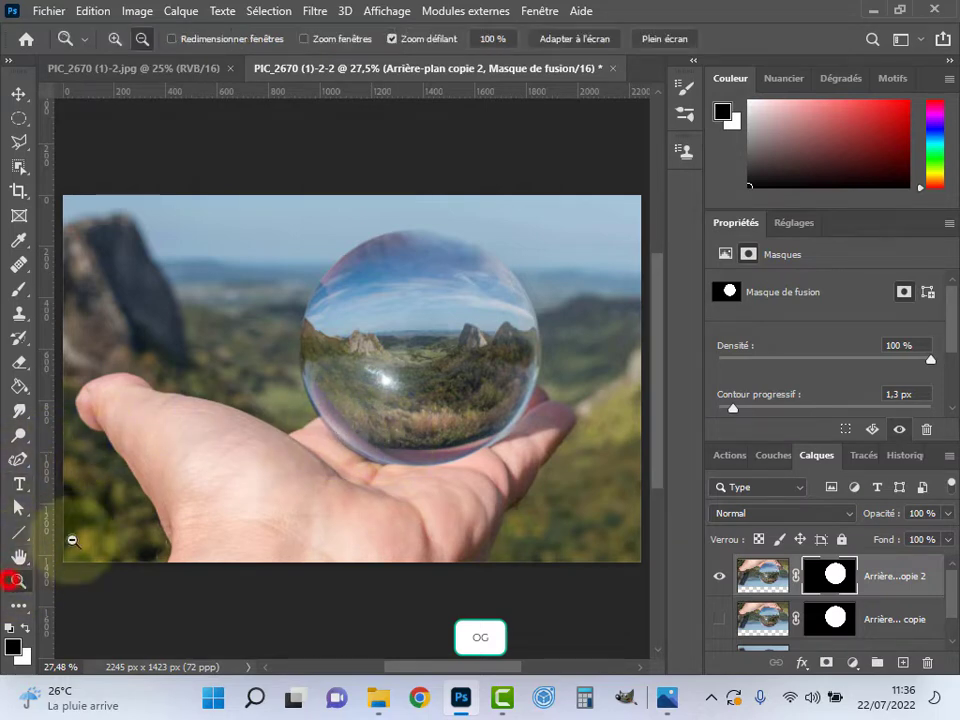
{"action": "mouse_move", "coordinate": [417, 347]}
{"action": "left_mouse_down"}
{"action": "mouse_move", "coordinate": [471, 349]}
{"action": "mouse_move", "coordinate": [385, 380]}
{"action": "left_mouse_up"}
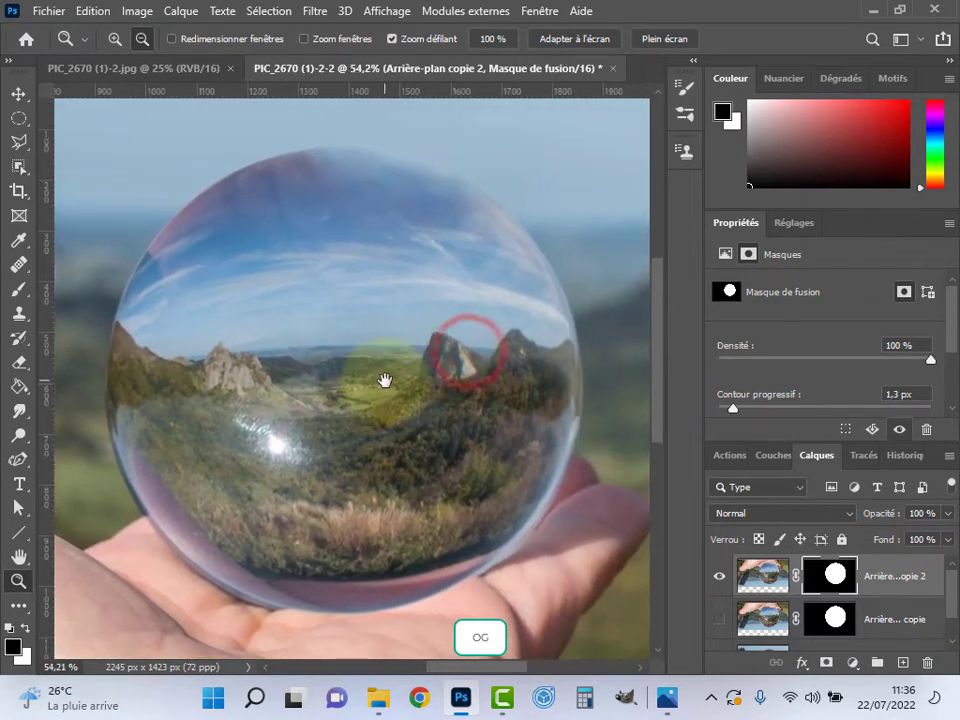
{"action": "left_click", "coordinate": [761, 574]}
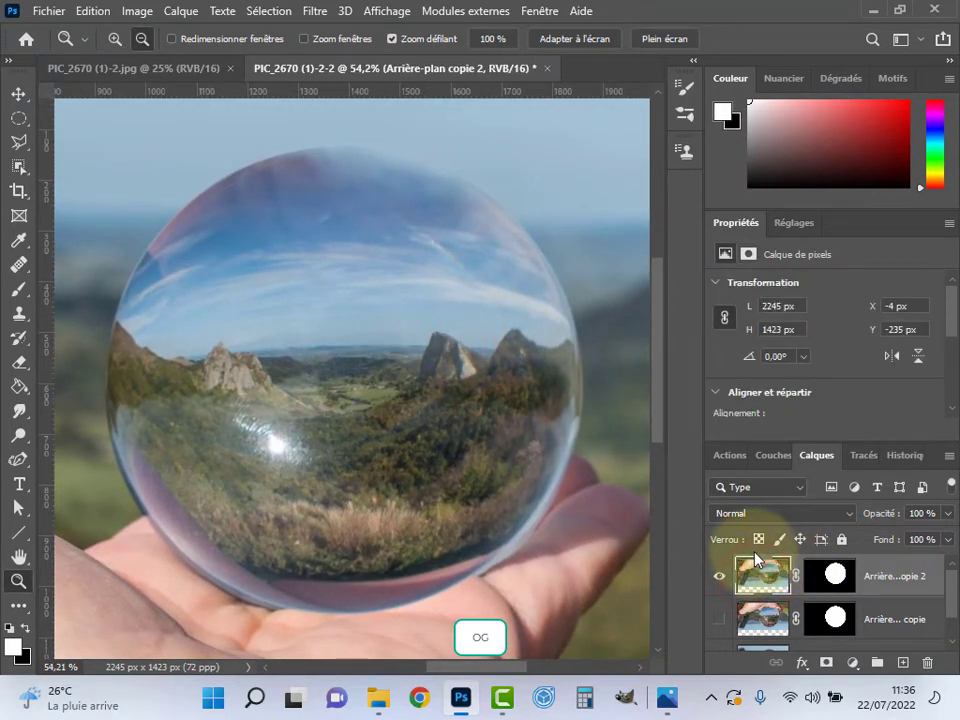
{"action": "key", "text": "ctrl+t"}
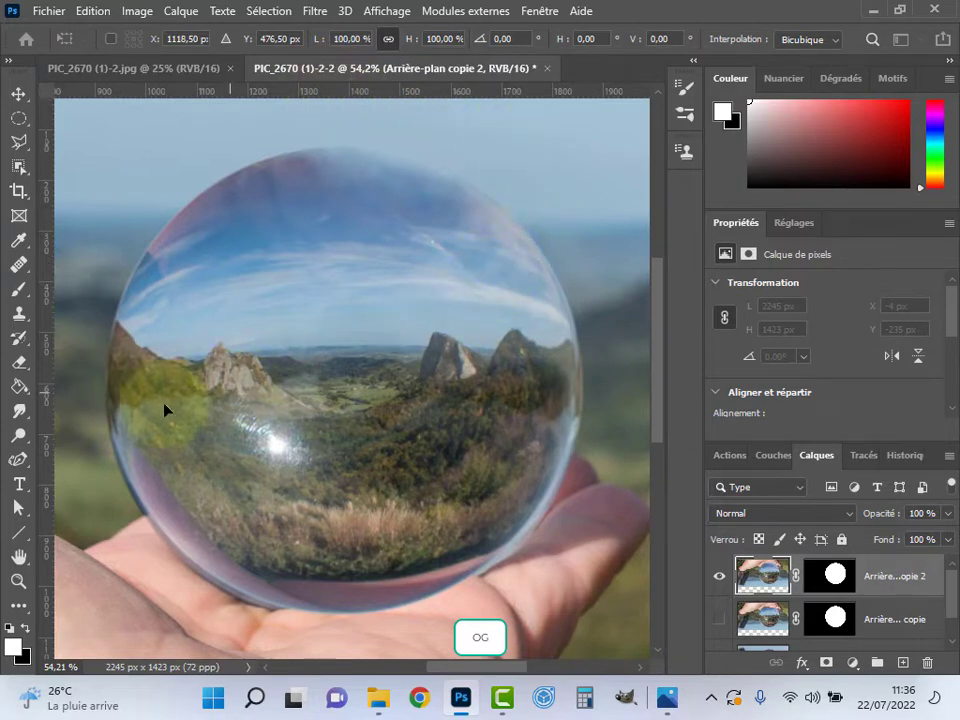
{"action": "left_click", "coordinate": [18, 580]}
{"action": "left_click_drag", "start_coordinate": [286, 453], "coordinate": [257, 450]}
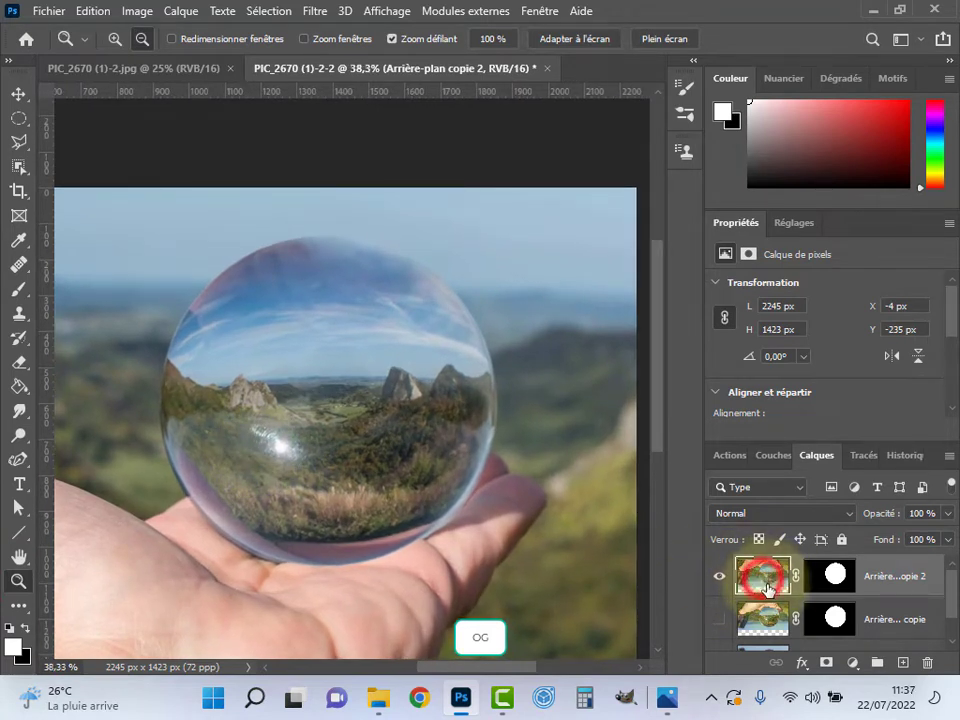
{"action": "key", "text": "ctrl+t"}
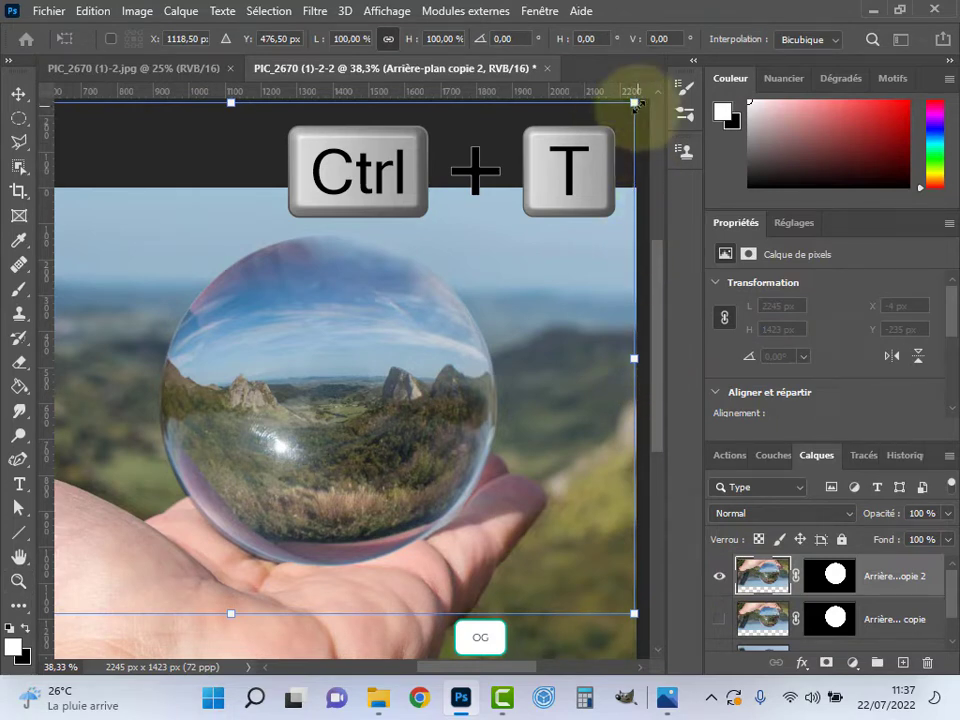
{"action": "left_click_drag", "start_coordinate": [635, 104], "coordinate": [645, 102]}
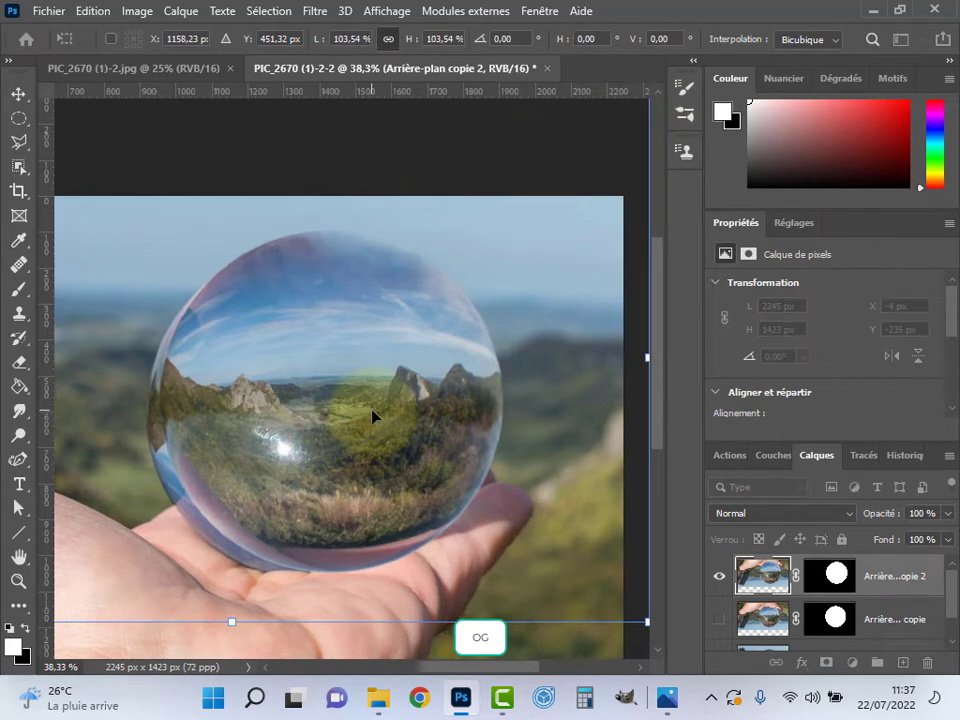
{"action": "key", "text": "ctrl+z"}
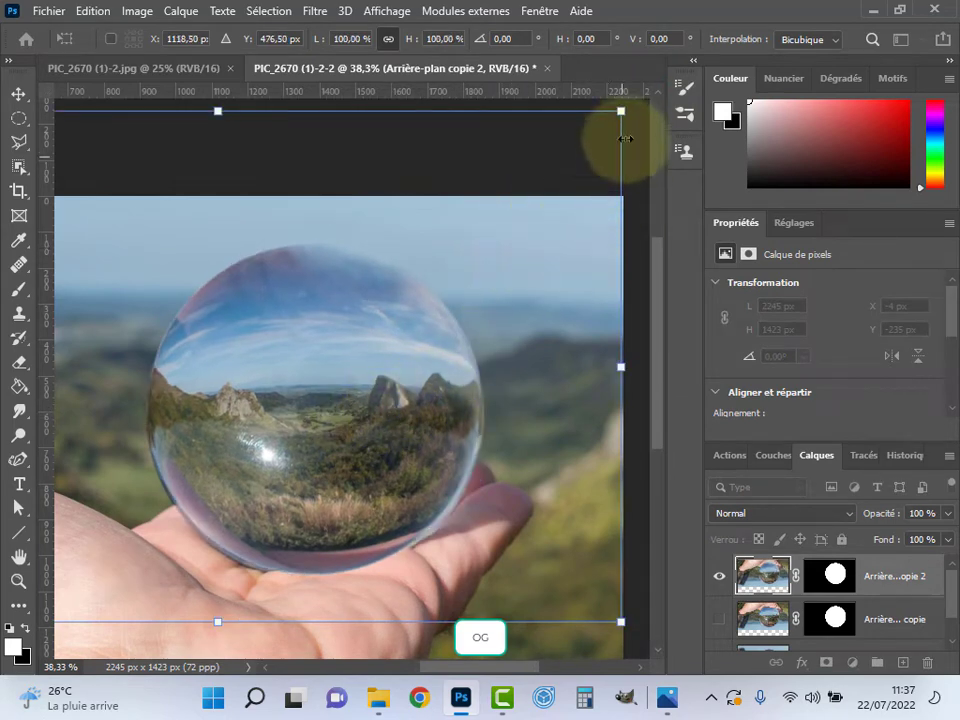
{"action": "mouse_move", "coordinate": [620, 112]}
{"action": "left_mouse_down"}
{"action": "mouse_move", "coordinate": [639, 94]}
{"action": "mouse_move", "coordinate": [609, 114]}
{"action": "mouse_move", "coordinate": [634, 99]}
{"action": "mouse_move", "coordinate": [625, 106]}
{"action": "left_mouse_up"}
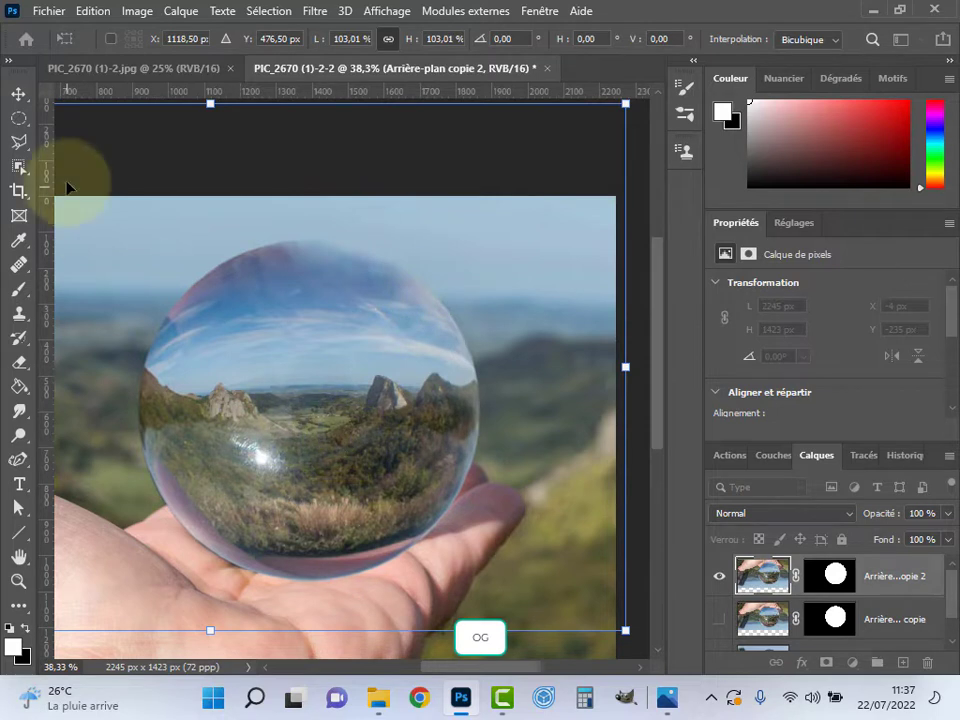
Step: Nudge the scaled ball horizontally to X 1105.46 px to cover the original ball, and apply the transform
{"action": "key", "text": "Left"}
{"action": "key", "text": "Left"}
{"action": "key", "text": "Left"}
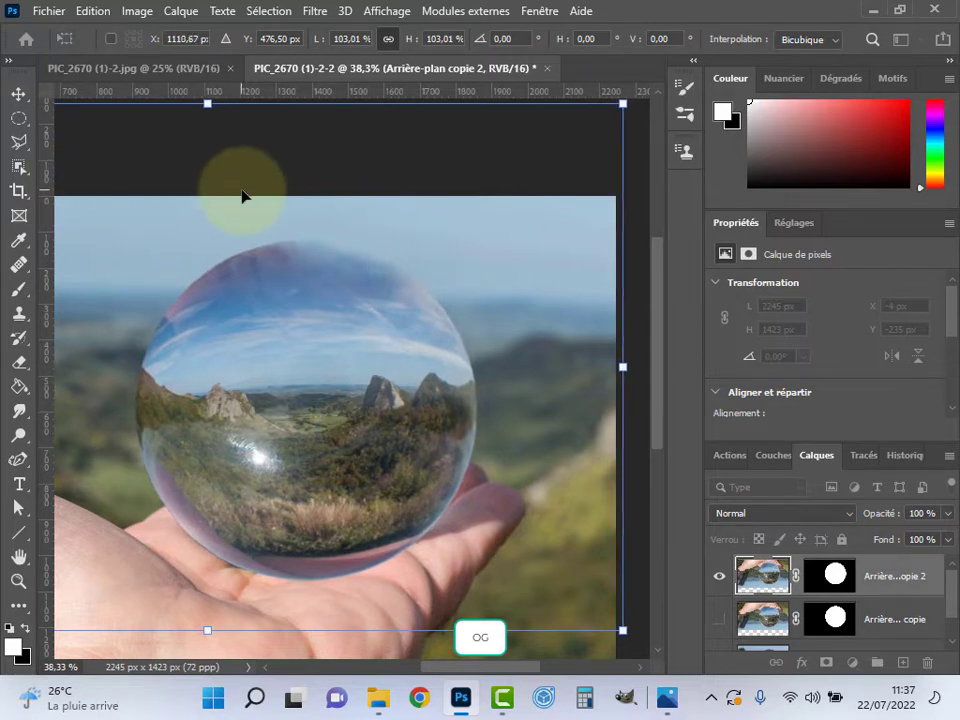
{"action": "key", "text": "Right"}
{"action": "key", "text": "Right"}
{"action": "key", "text": "Right"}
{"action": "key", "text": "Right"}
{"action": "key", "text": "Left"}
{"action": "key", "text": "Left"}
{"action": "key", "text": "Left"}
{"action": "key", "text": "Left"}
{"action": "key", "text": "Left"}
{"action": "key", "text": "Left"}
{"action": "key", "text": "Up"}
{"action": "key", "text": "Down"}
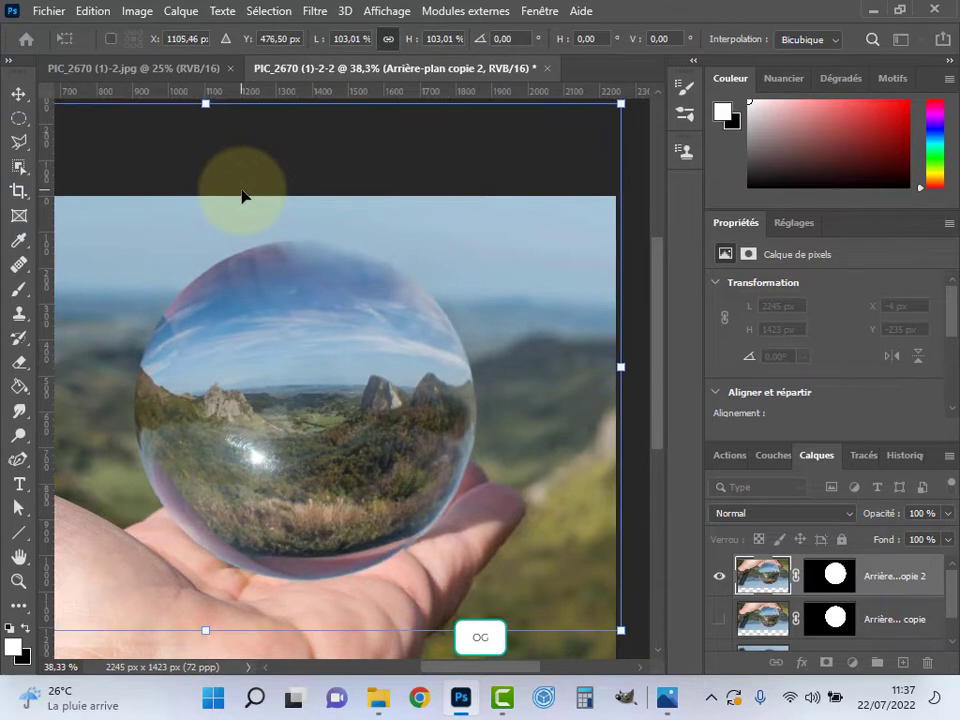
{"action": "key", "text": "Return"}
{"action": "key", "text": "z"}
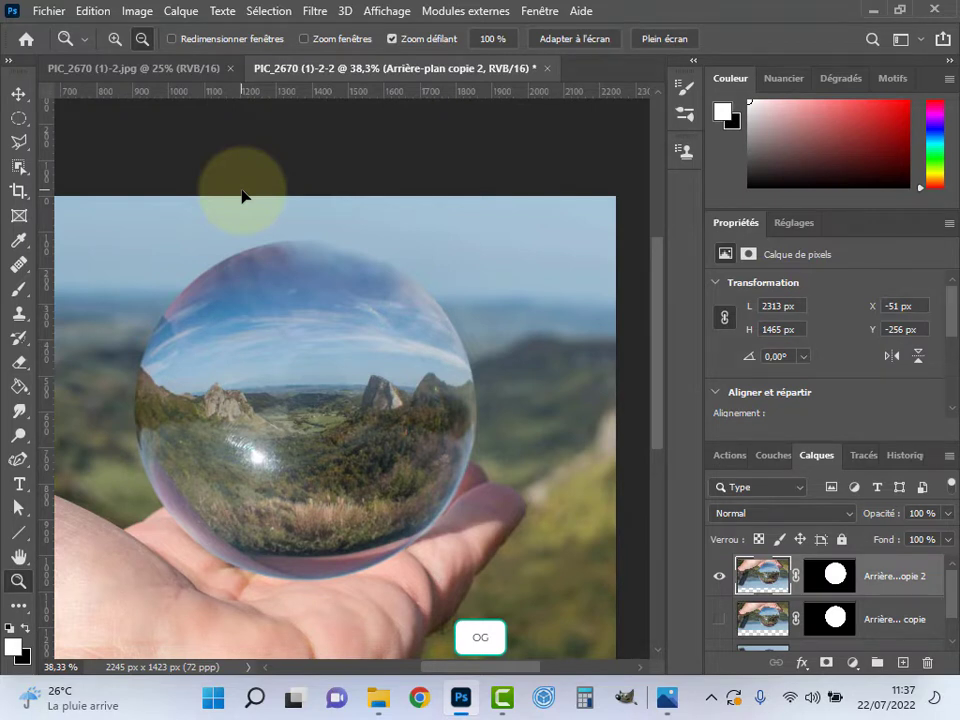
{"action": "left_click", "coordinate": [242, 196]}
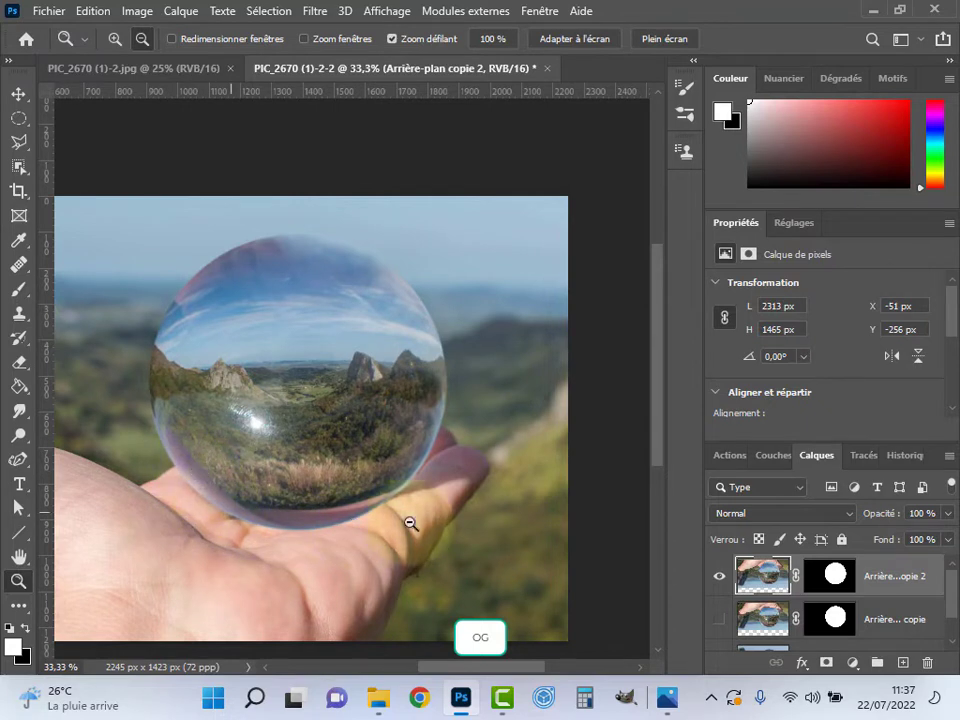
{"action": "left_click", "coordinate": [203, 296]}
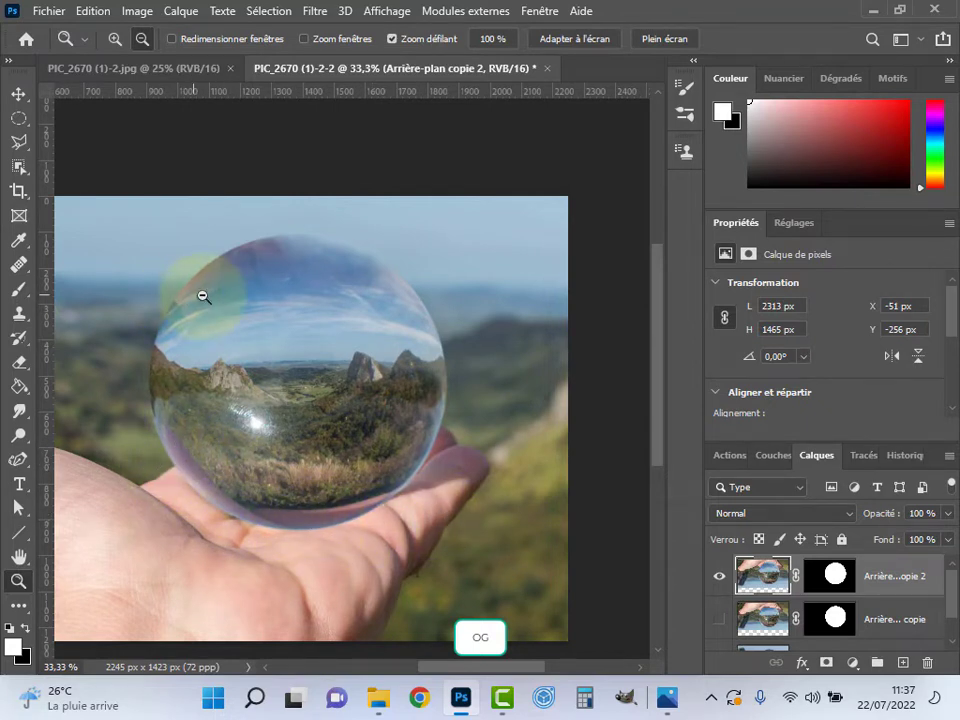
{"action": "left_click", "coordinate": [369, 274]}
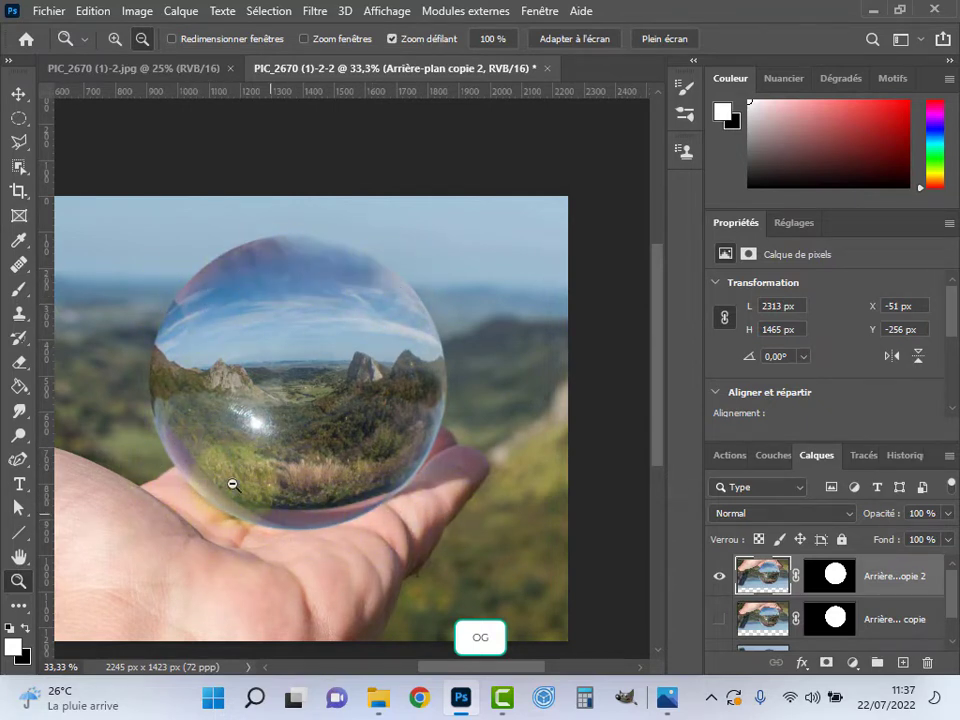
{"action": "left_click", "coordinate": [305, 530]}
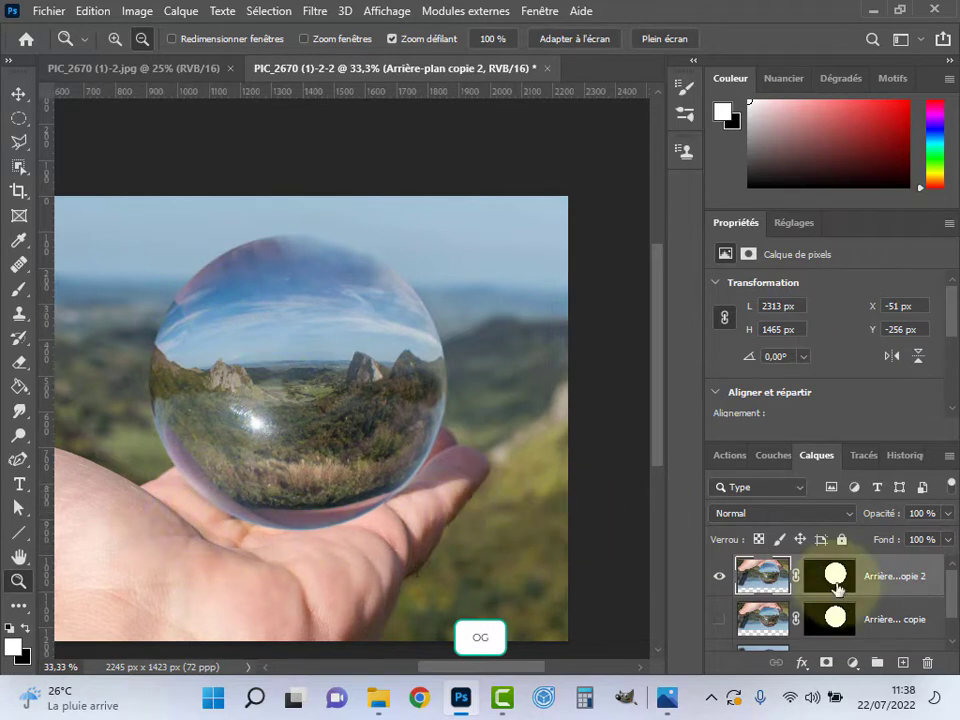
Step: Add a solid colour fill layer in black (000000) above the Arrière-plan copie 2 layer
{"action": "left_click", "coordinate": [763, 576]}
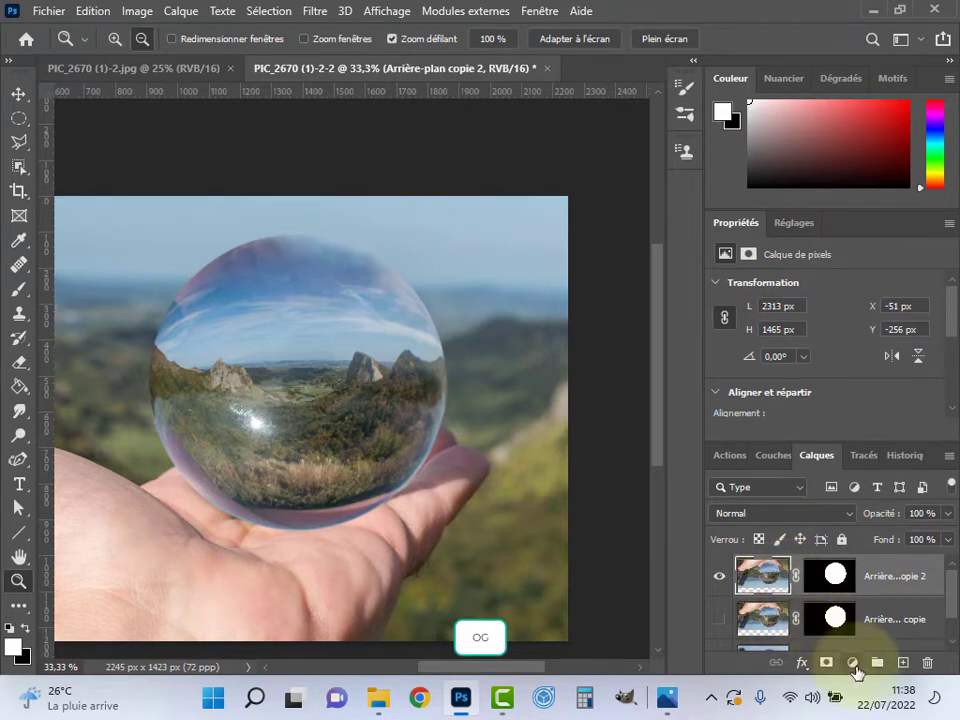
{"action": "left_click", "coordinate": [854, 664]}
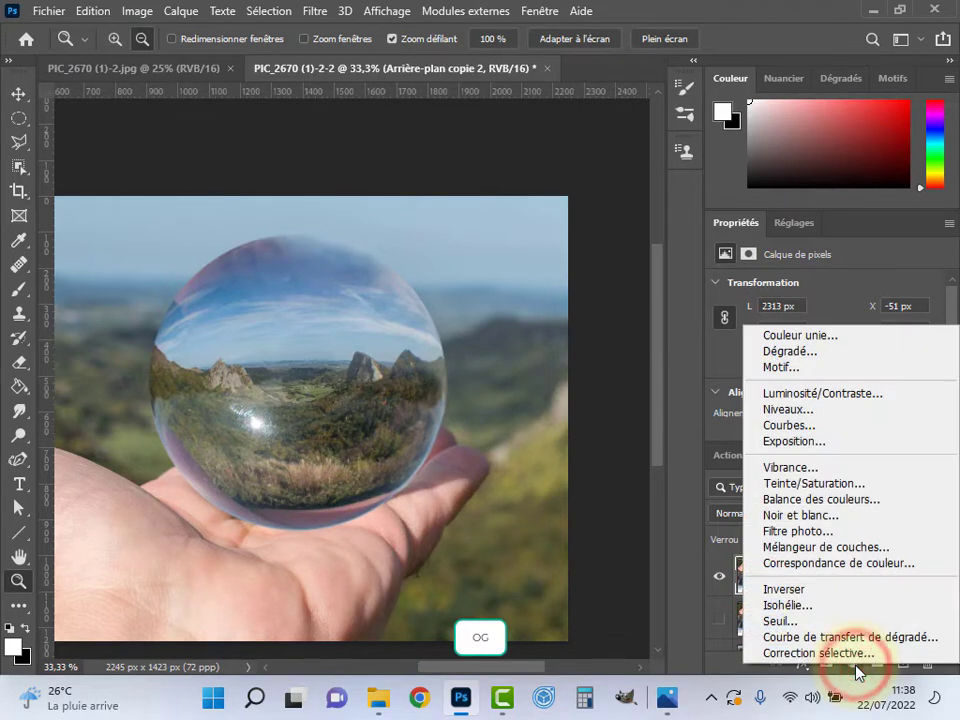
{"action": "left_click", "coordinate": [836, 340]}
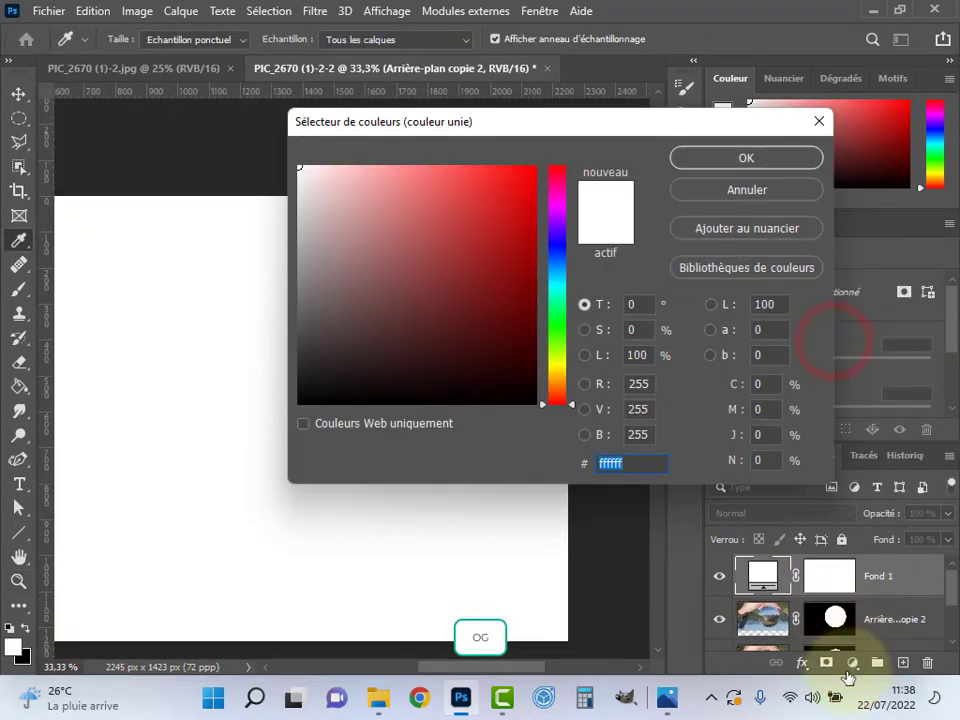
{"action": "left_click_drag", "start_coordinate": [467, 245], "coordinate": [122, 483]}
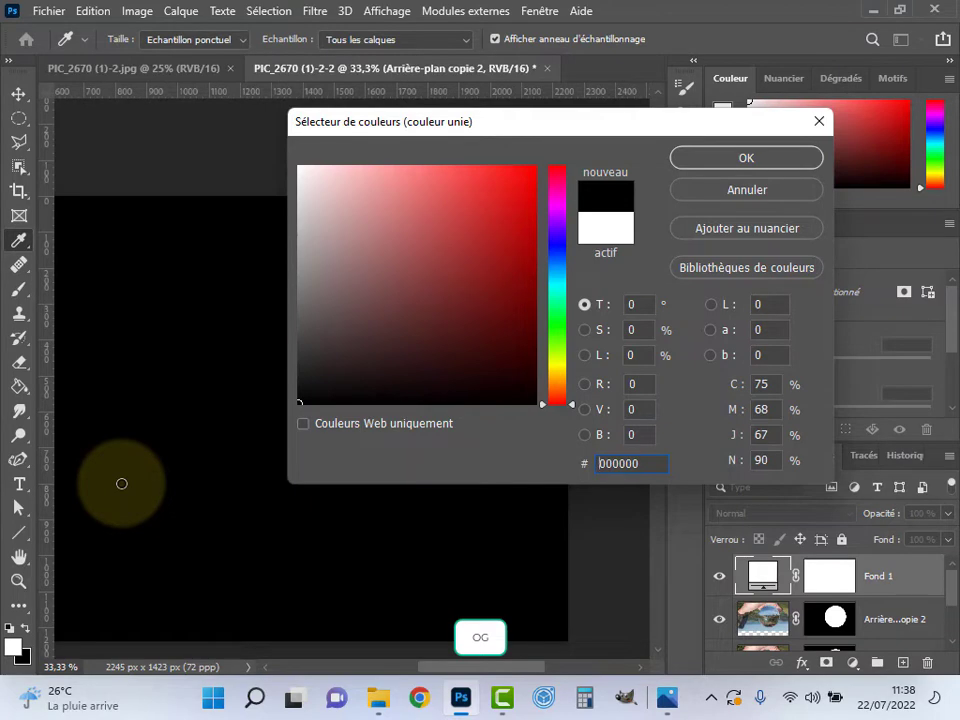
{"action": "key", "text": "z"}
{"action": "left_click", "coordinate": [727, 160]}
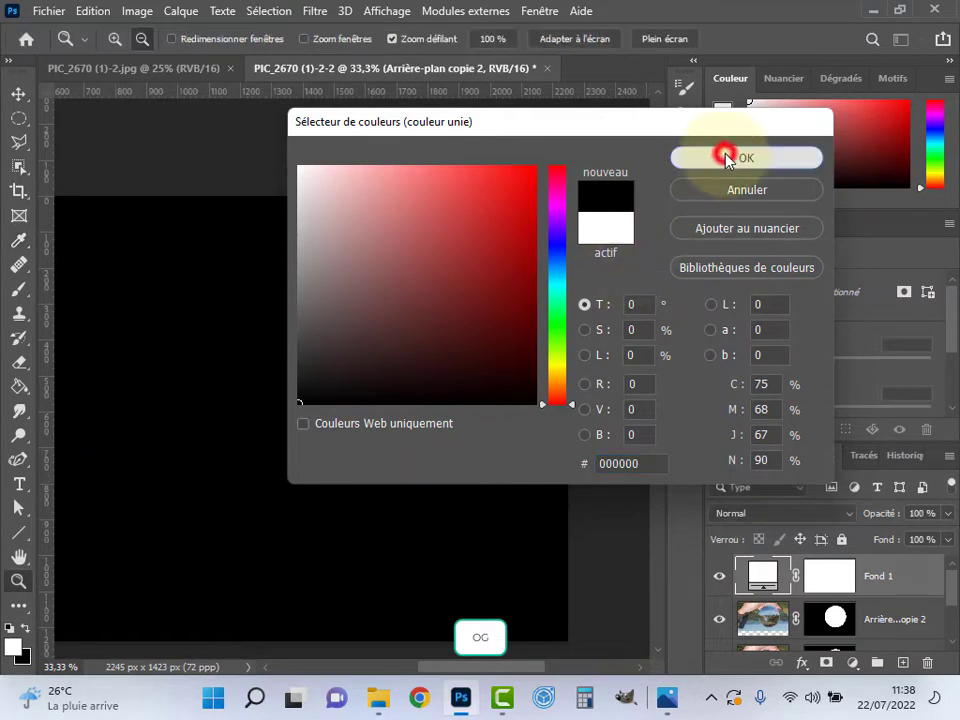
Step: Invert the layer mask of the black Fond 1 fill layer to hide it, keeping the mask active
{"action": "left_click", "coordinate": [830, 580]}
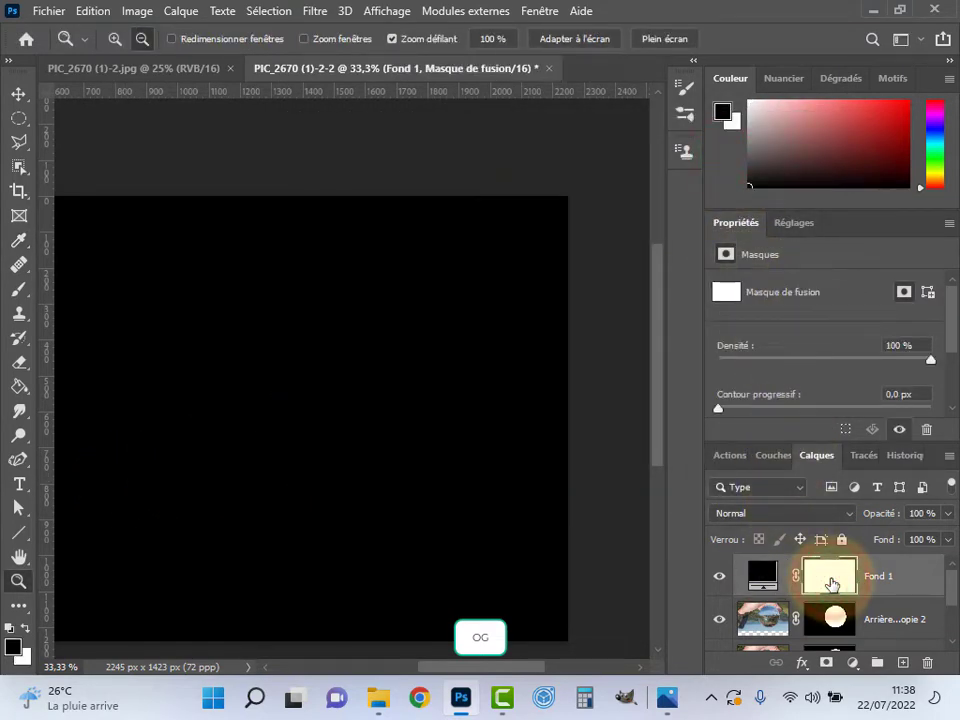
{"action": "key", "text": "ctrl+i"}
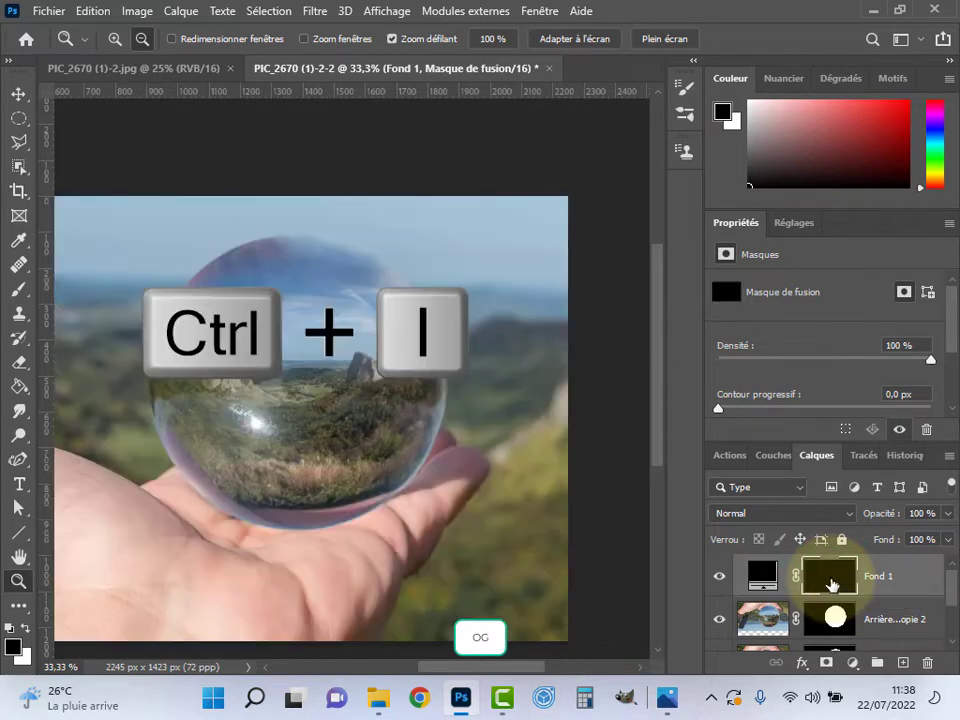
{"action": "left_click", "coordinate": [762, 576]}
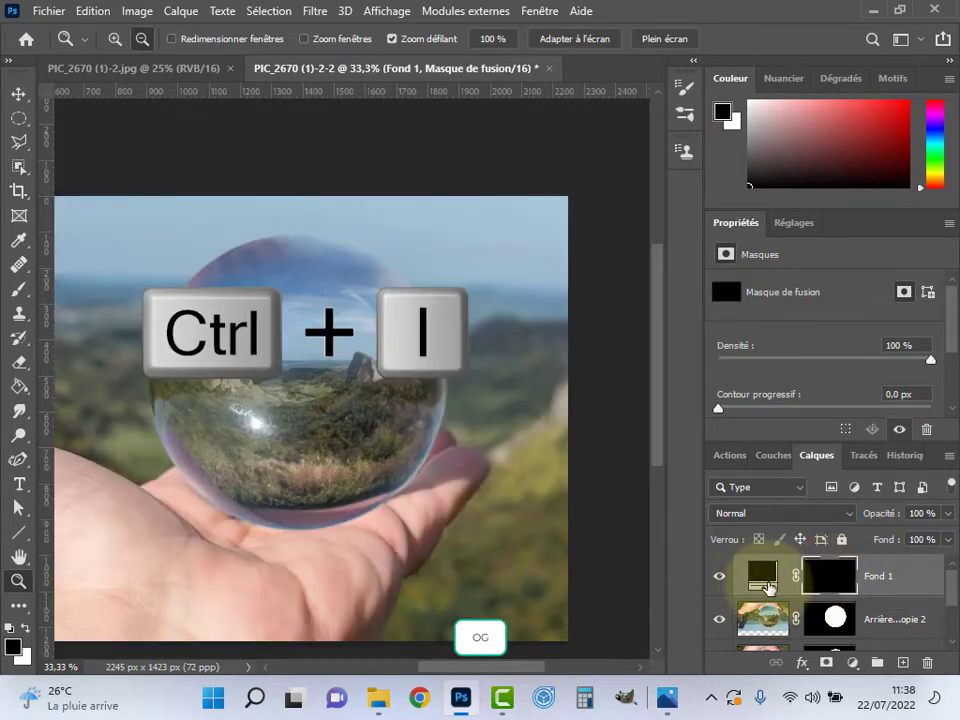
{"action": "left_click", "coordinate": [846, 576]}
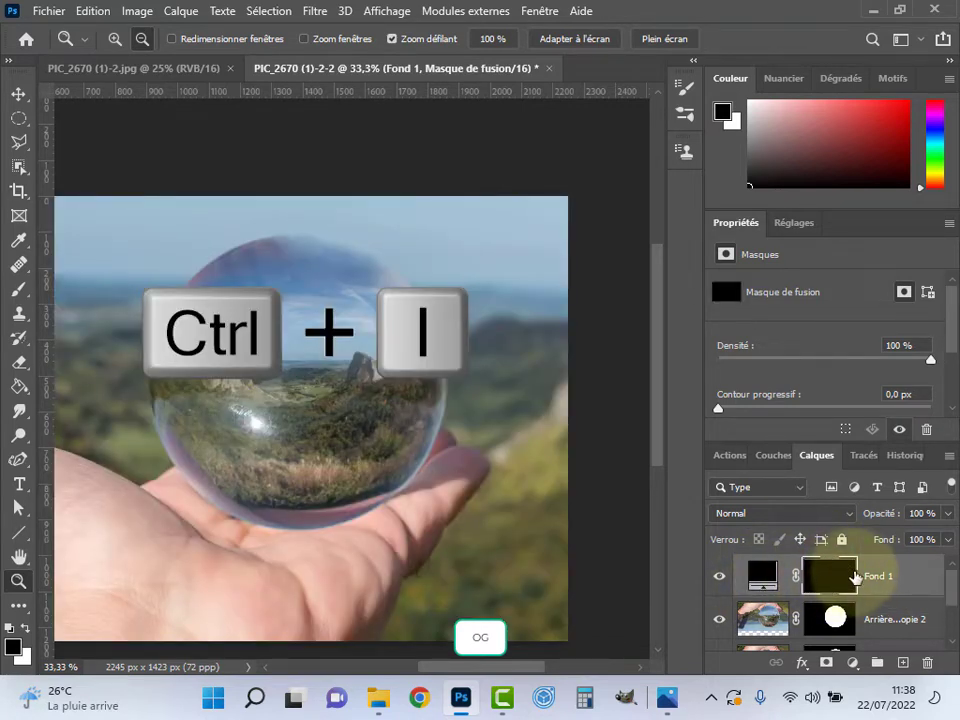
Step: Draw a closed path with the Curvature Pen around the ball's bottom, curving slightly outside its lower edge over the palm
{"action": "left_click", "coordinate": [17, 584]}
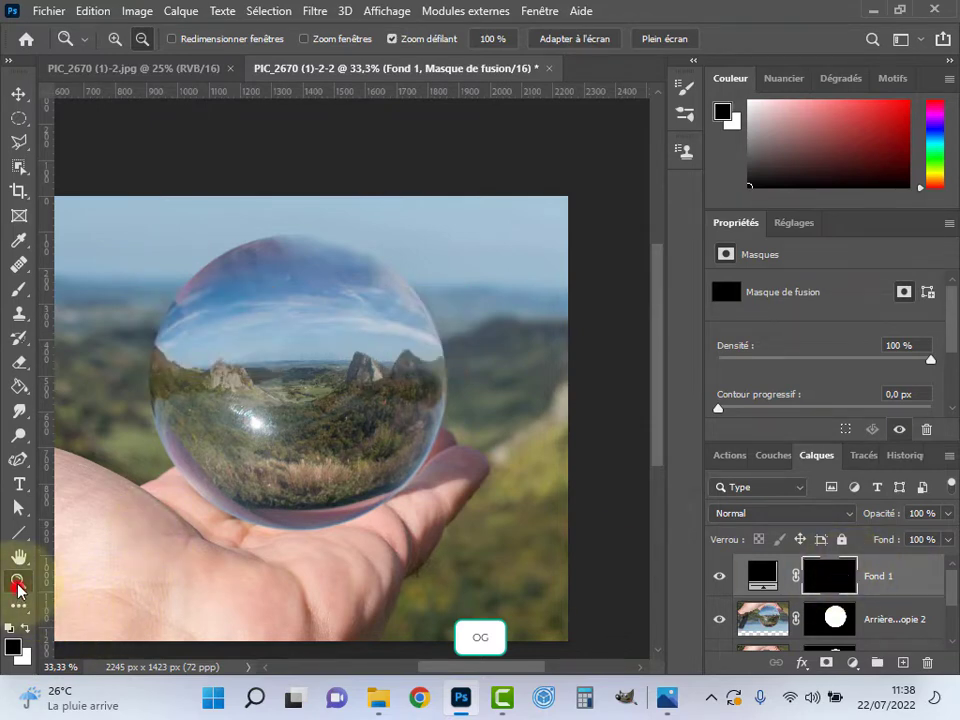
{"action": "left_click", "coordinate": [300, 561], "text": "alt"}
{"action": "left_click_drag", "start_coordinate": [311, 557], "coordinate": [388, 549]}
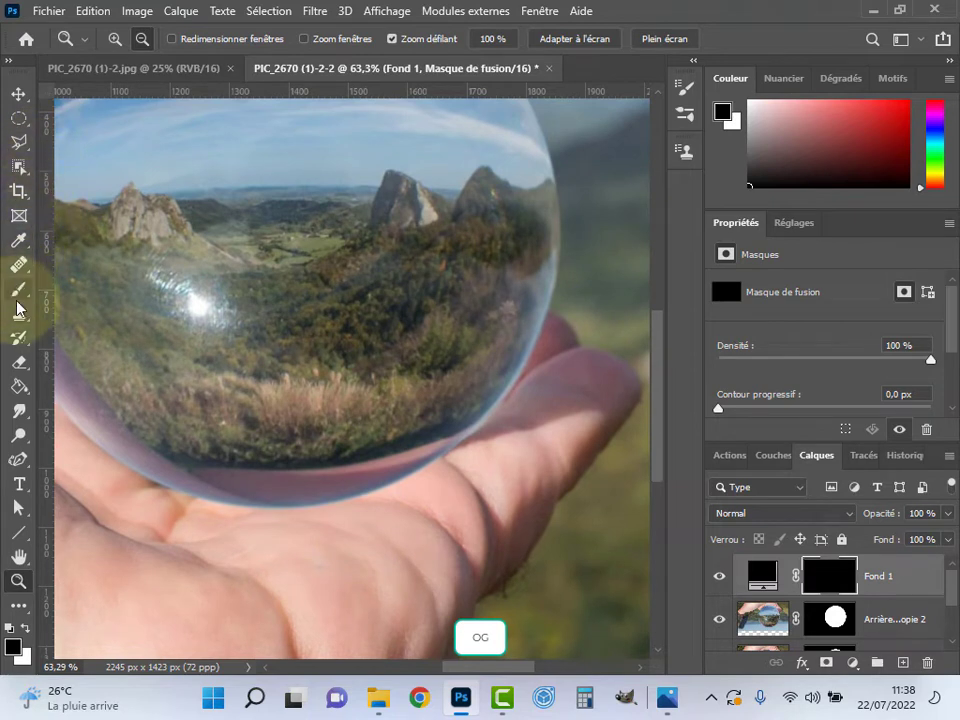
{"action": "left_click", "coordinate": [17, 462]}
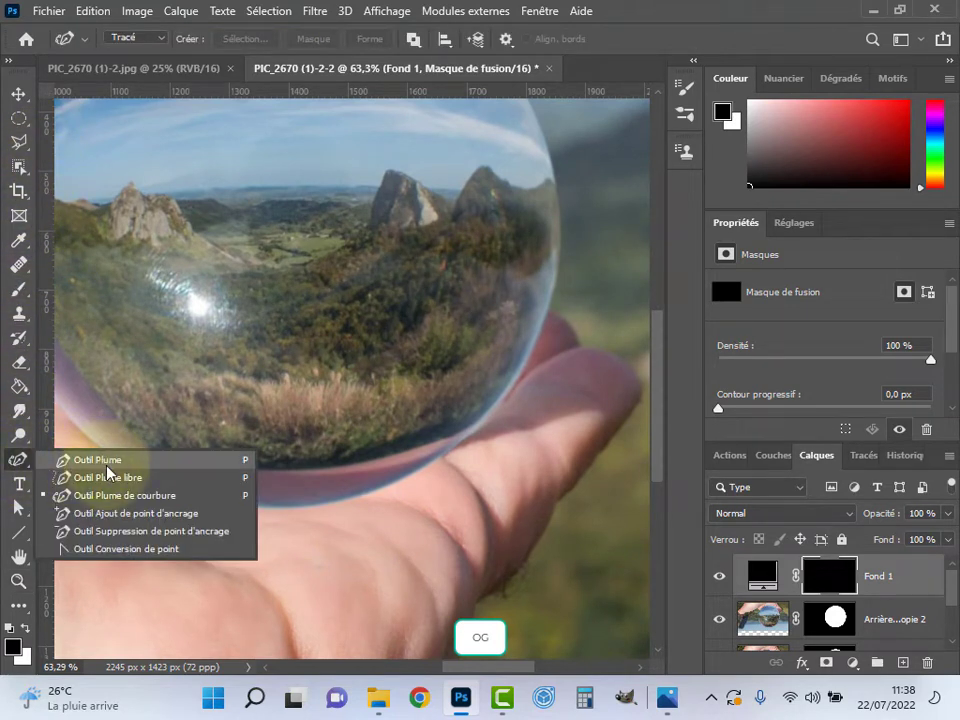
{"action": "left_click", "coordinate": [88, 495]}
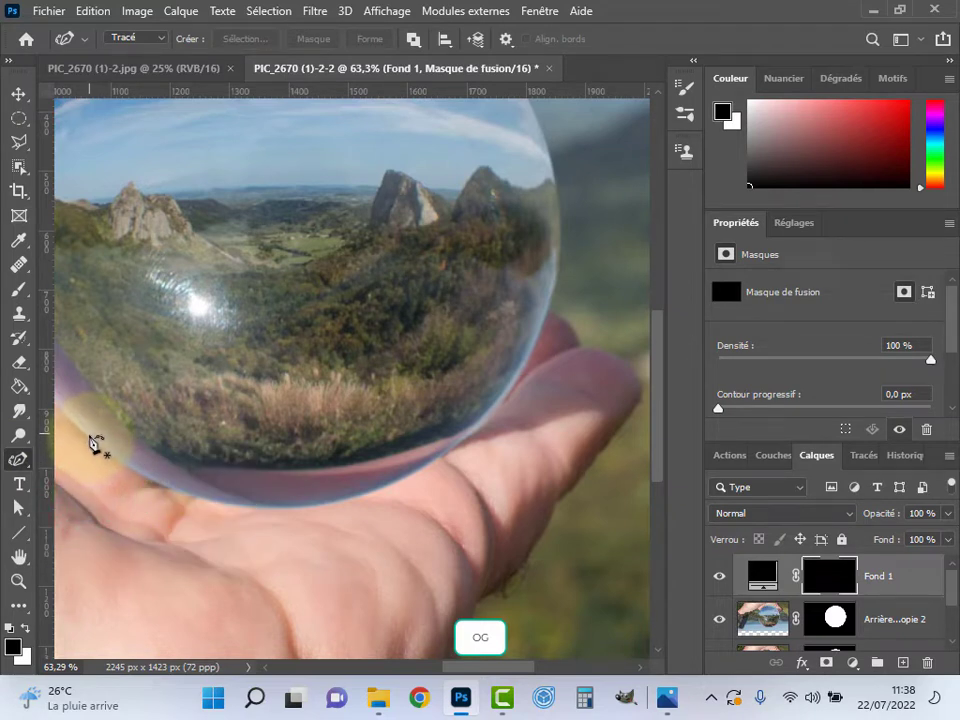
{"action": "left_click", "coordinate": [87, 437]}
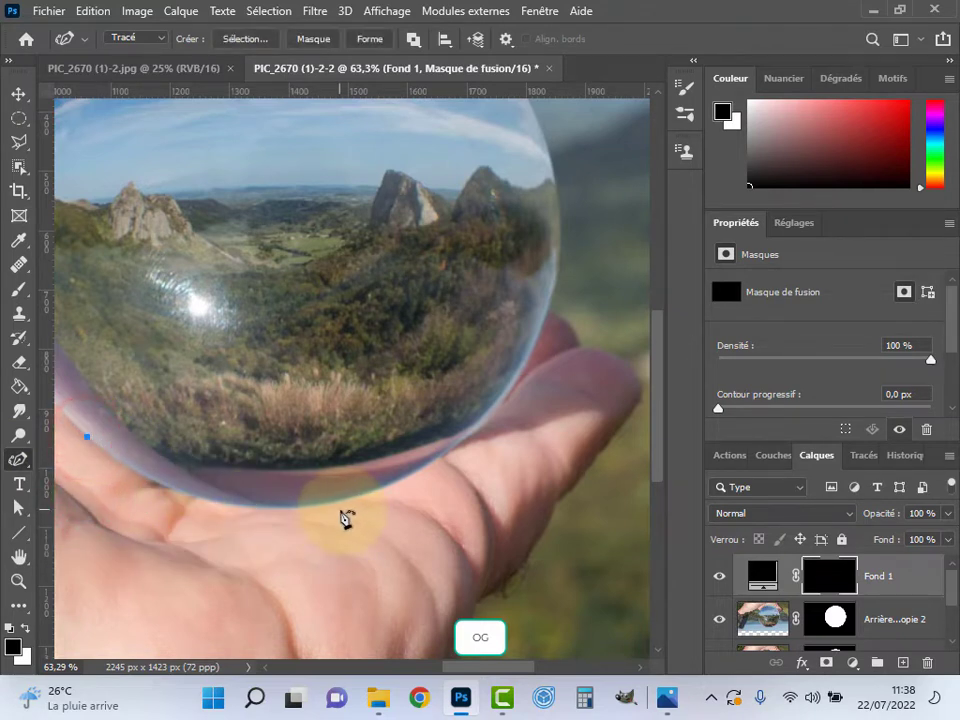
{"action": "left_click", "coordinate": [337, 512]}
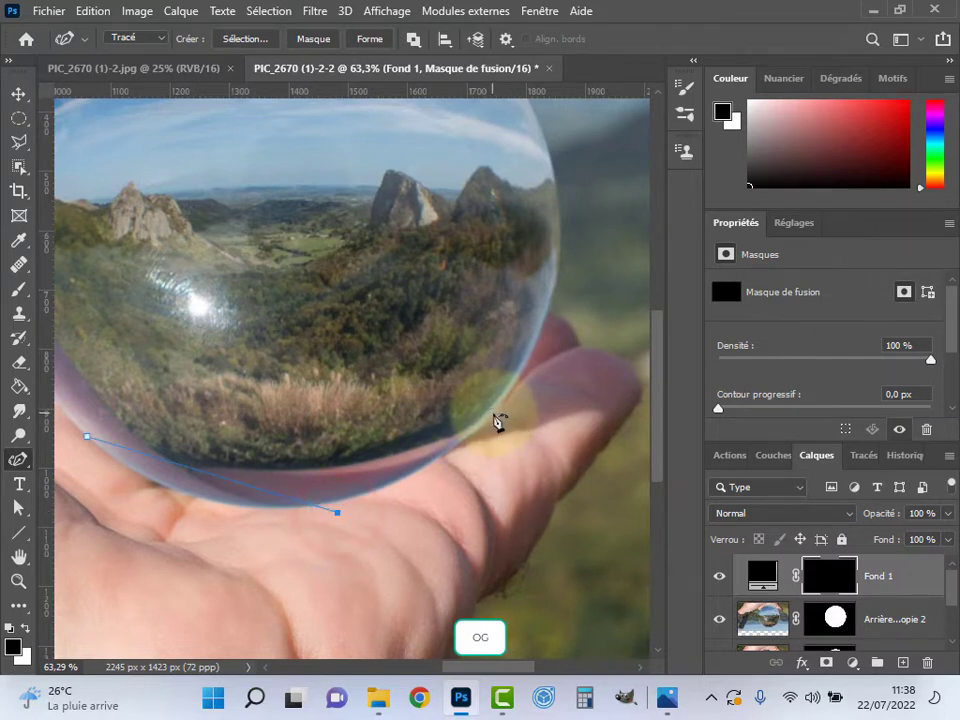
{"action": "left_click", "coordinate": [493, 414]}
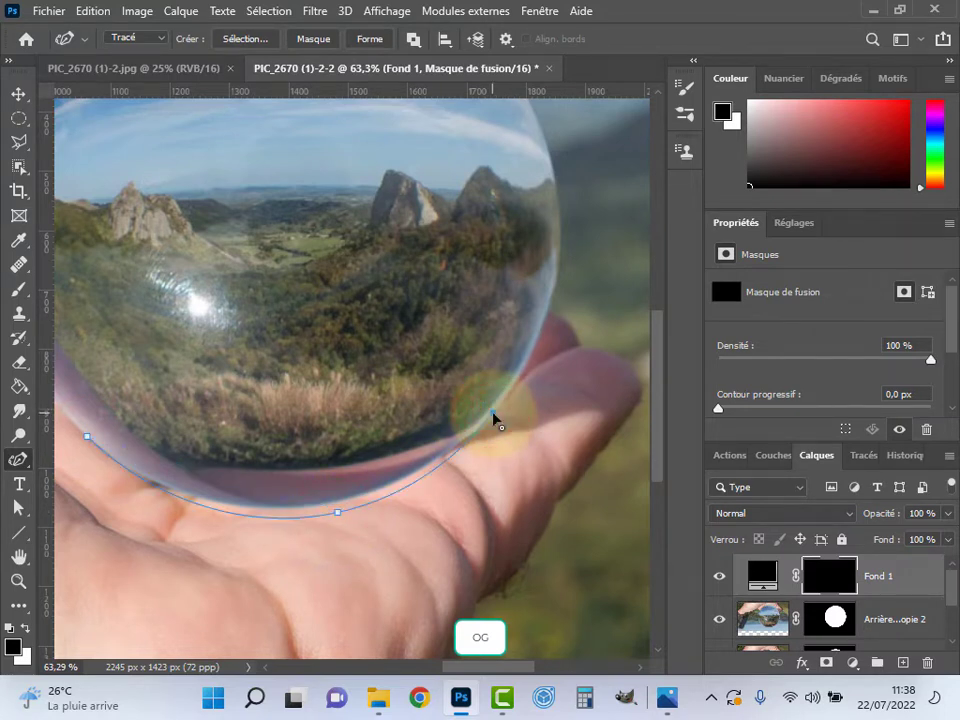
{"action": "left_click", "coordinate": [492, 415]}
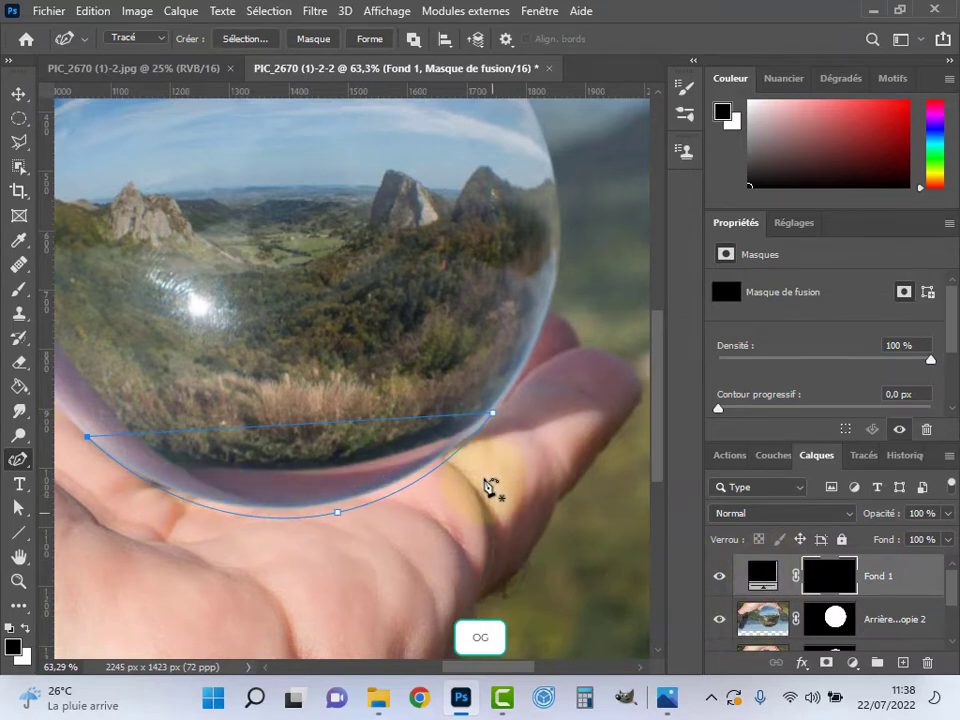
Step: Convert the crescent path into a new anti-aliased selection with a 0 px feather radius
{"action": "right_click", "coordinate": [494, 418]}
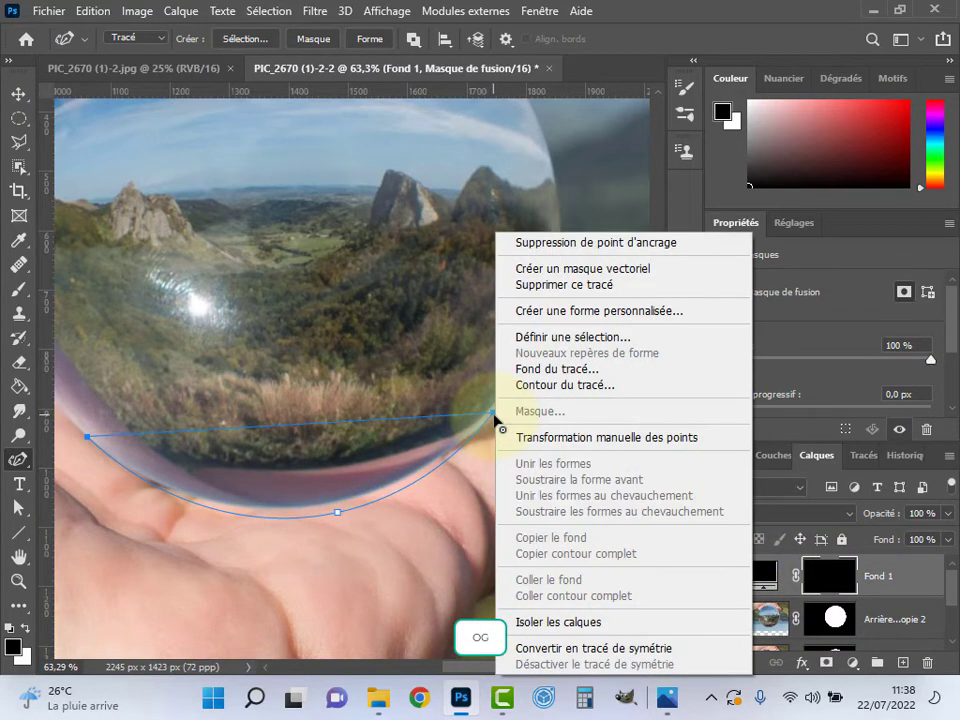
{"action": "left_click", "coordinate": [570, 338]}
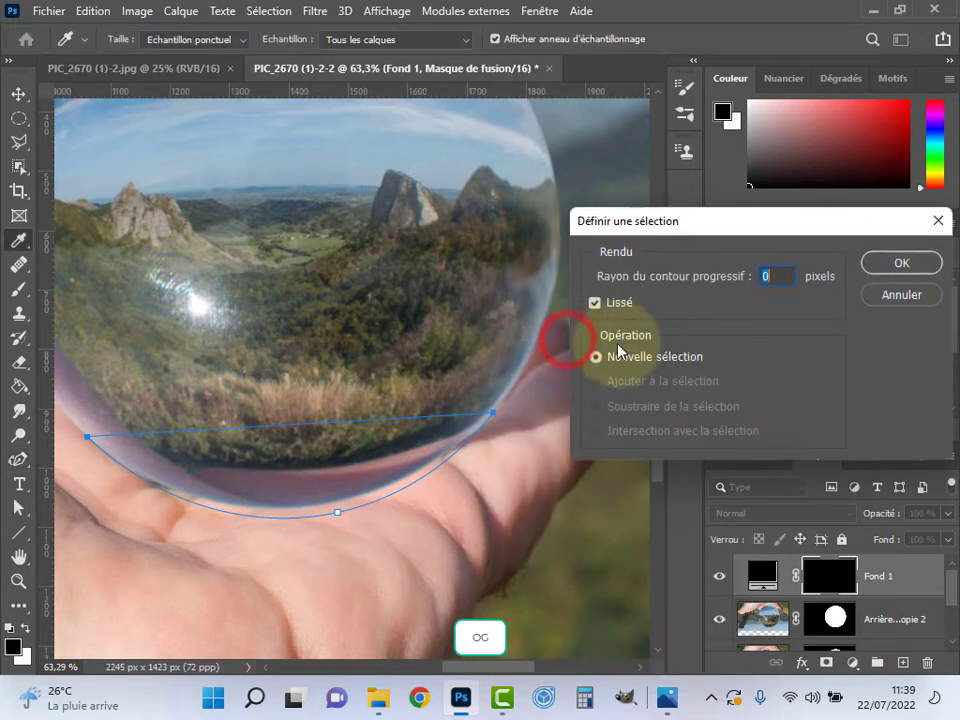
{"action": "left_click", "coordinate": [912, 261]}
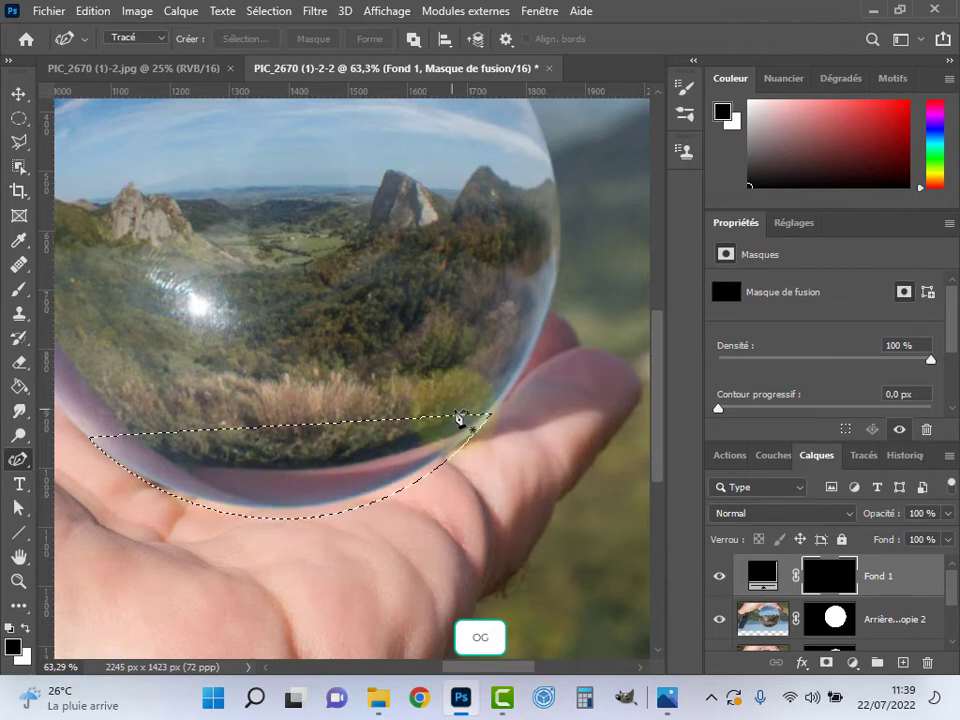
Step: Paint the selected area white on the Fond 1 mask with a 253 px brush to reveal the black fill
{"action": "key", "text": "b"}
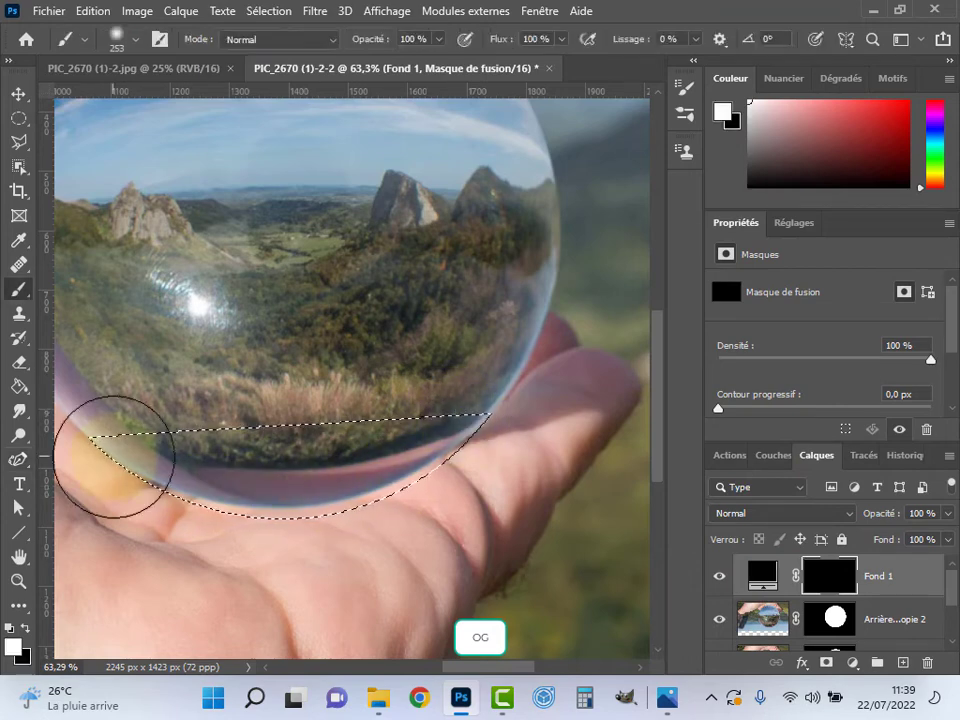
{"action": "left_click_drag", "start_coordinate": [120, 456], "coordinate": [444, 456]}
{"action": "key", "text": "x"}
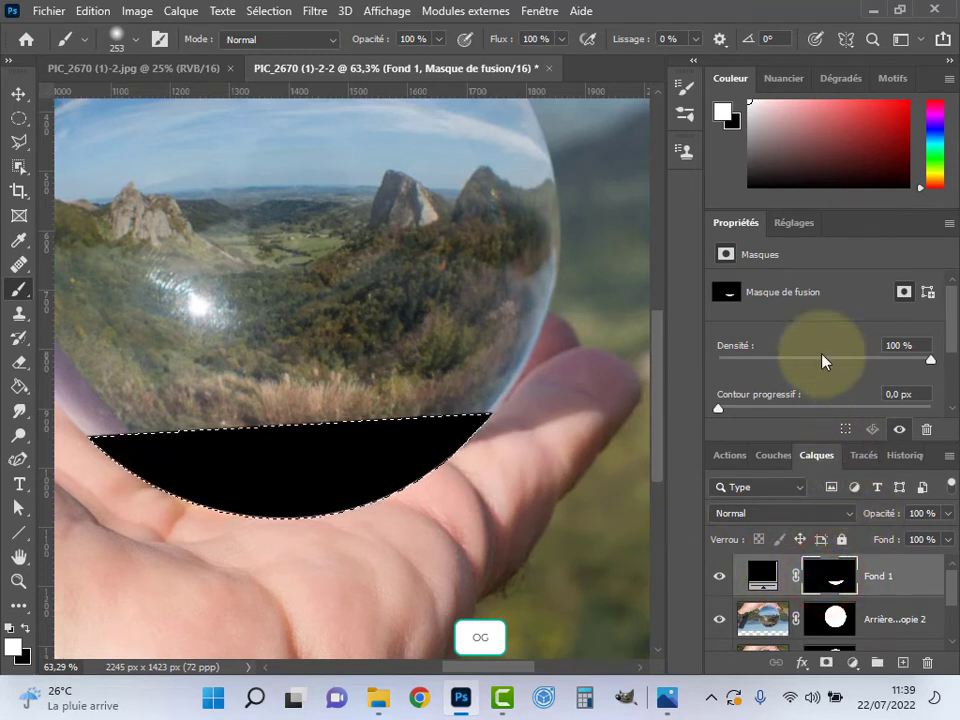
Step: Feather the Fond 1 layer mask by 7.7 px and deselect the painted area
{"action": "left_click", "coordinate": [720, 410]}
{"action": "left_click_drag", "start_coordinate": [721, 411], "coordinate": [790, 406]}
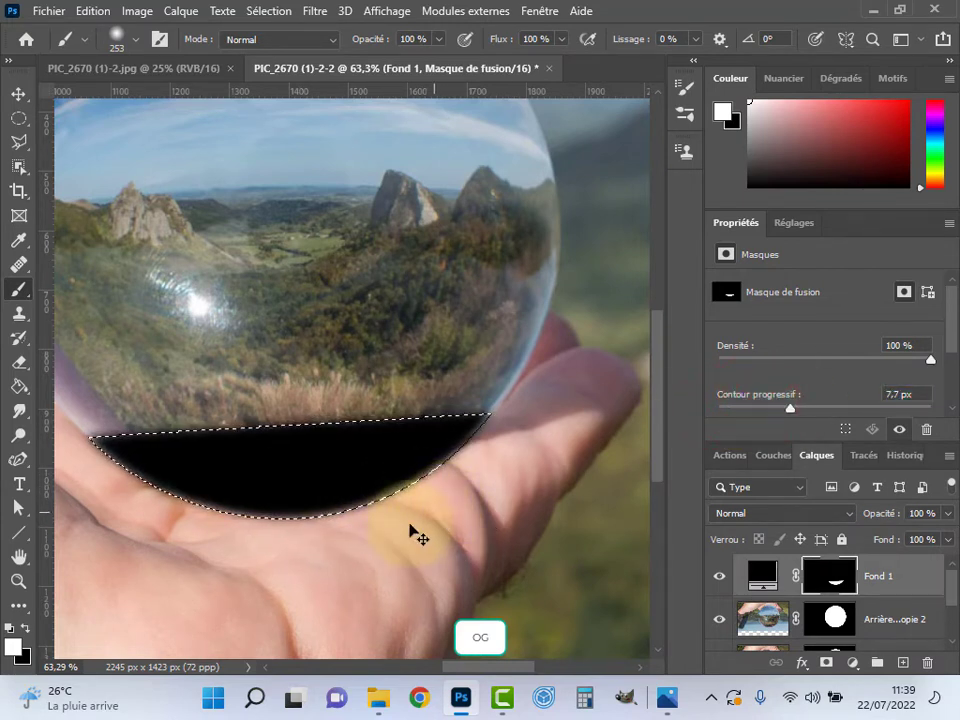
{"action": "key", "text": "ctrl+d"}
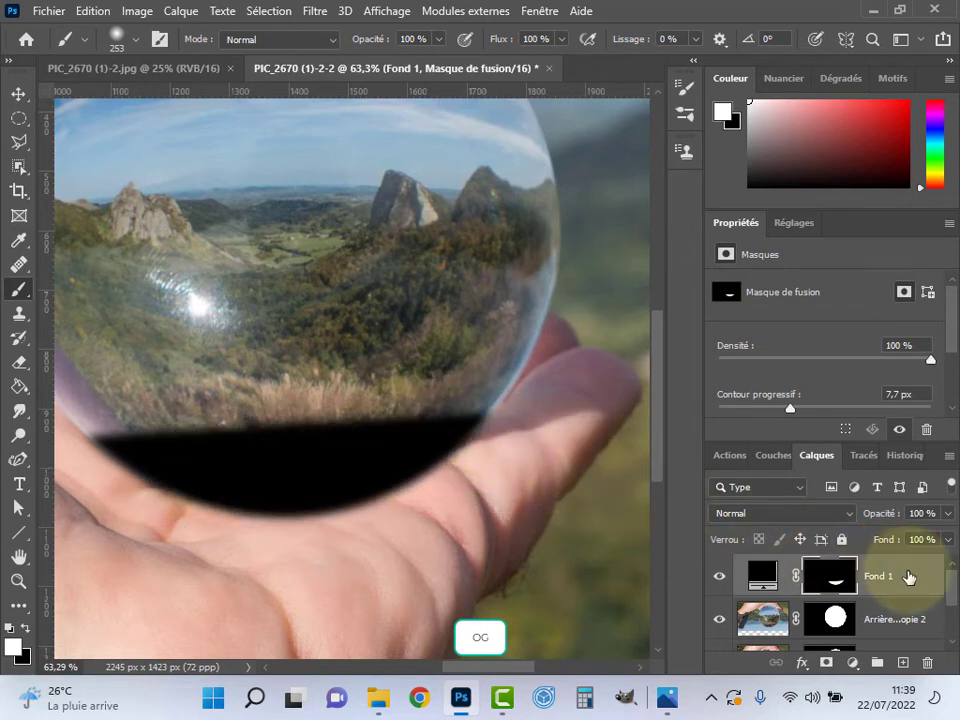
Step: Move the Fond 1 layer below Arrière-plan copie 2 and lower its opacity to 53%
{"action": "left_click_drag", "start_coordinate": [908, 577], "coordinate": [911, 641]}
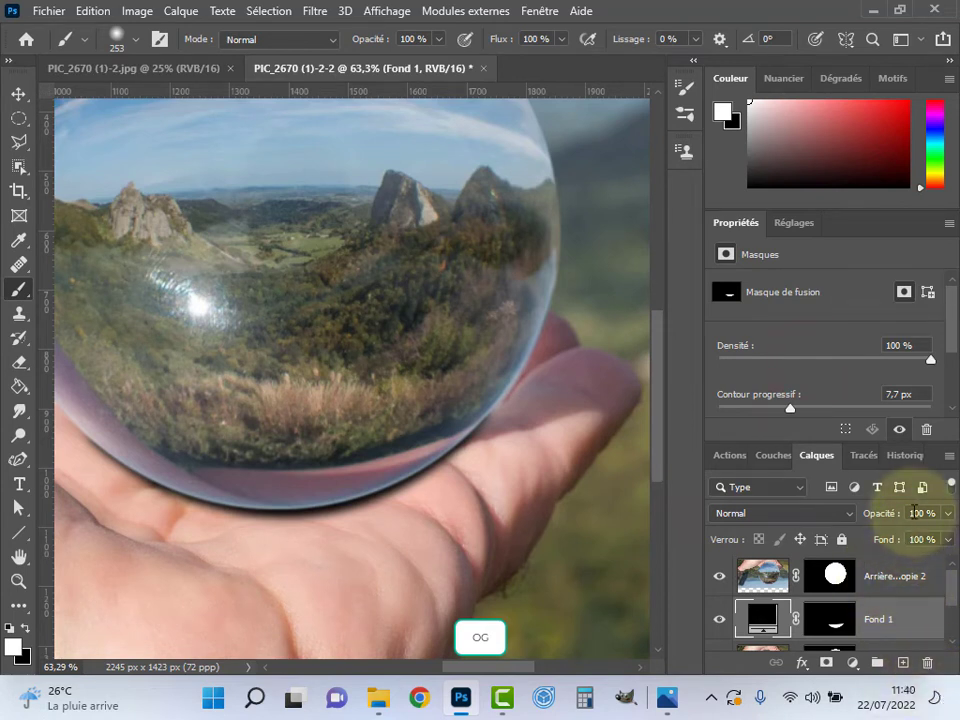
{"action": "left_click_drag", "start_coordinate": [889, 514], "coordinate": [857, 518]}
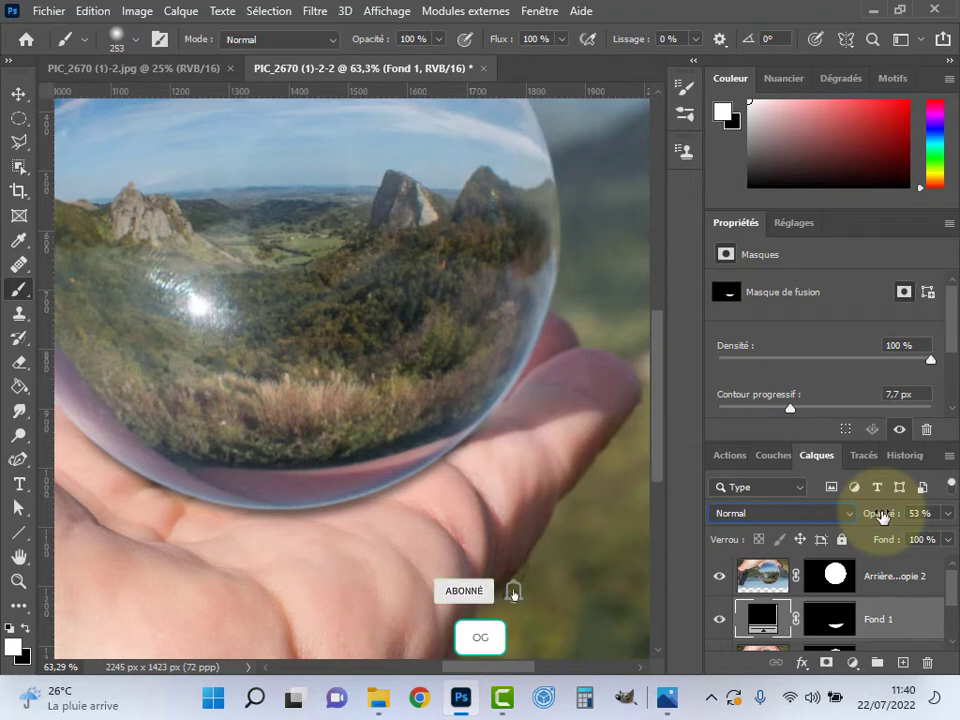
Step: Fit the whole image in view and readjust the Fond 1 opacity from 0% upward for a subtle contact shadow
{"action": "double_click", "coordinate": [20, 558]}
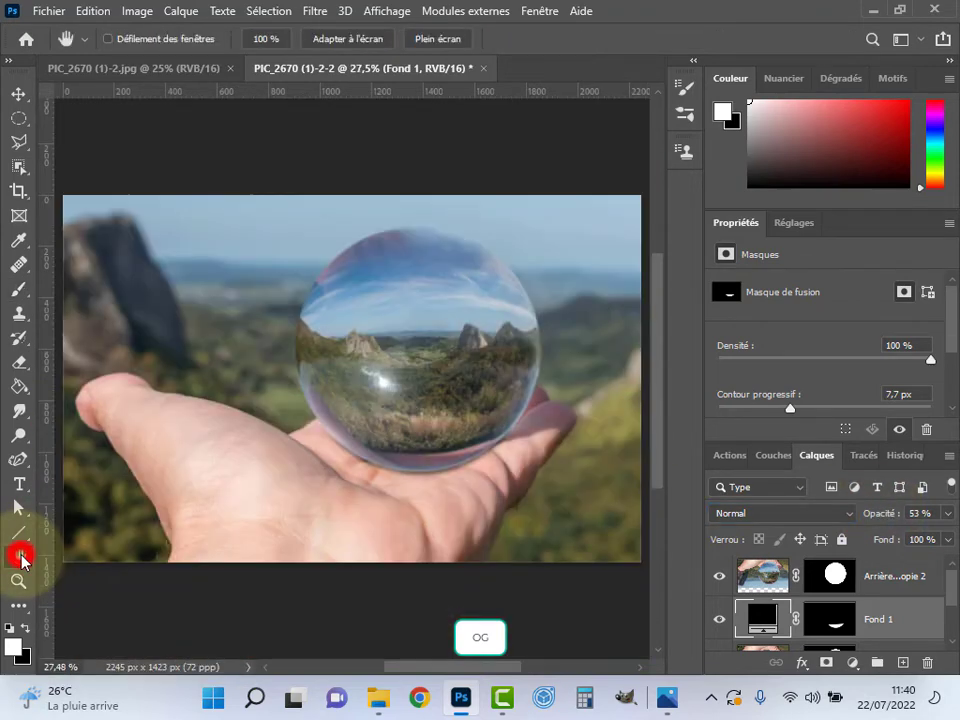
{"action": "left_click_drag", "start_coordinate": [894, 521], "coordinate": [840, 514]}
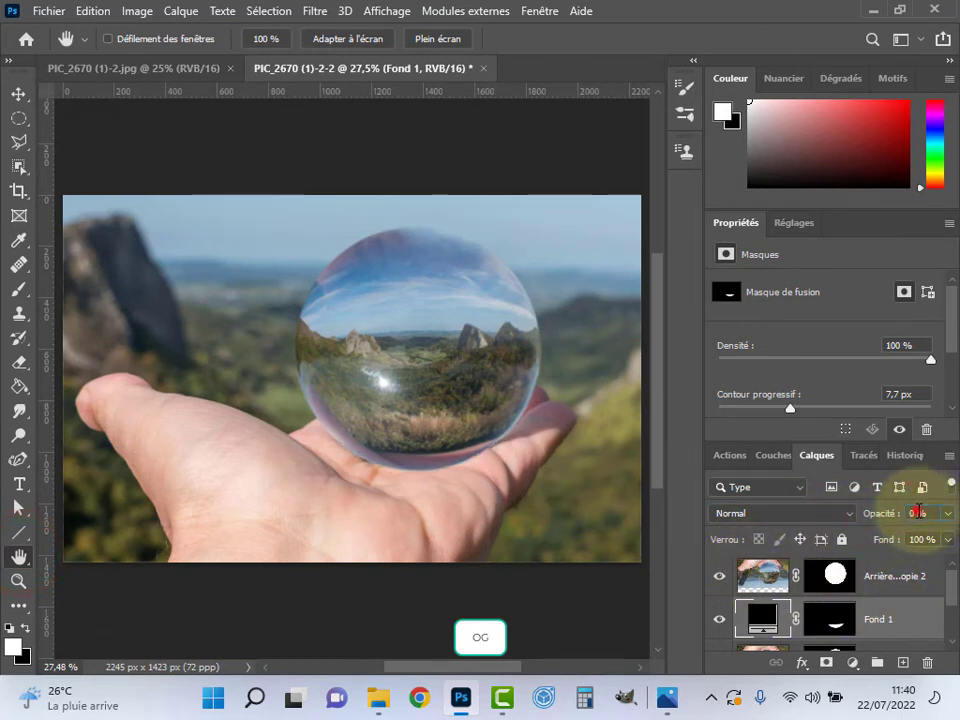
{"action": "left_click", "coordinate": [917, 513]}
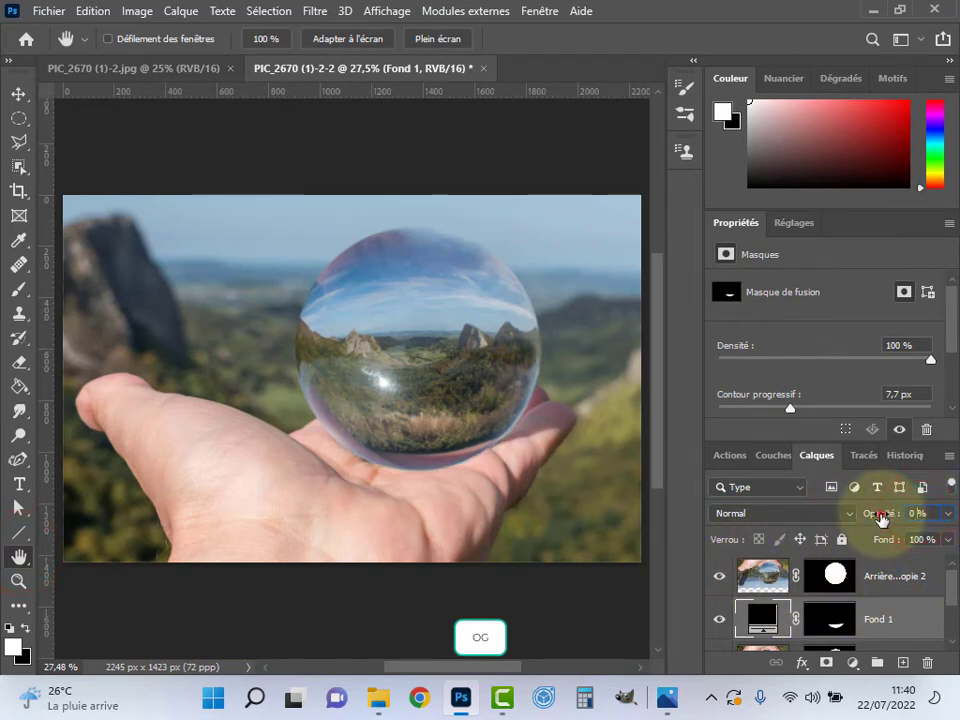
{"action": "left_click_drag", "start_coordinate": [884, 517], "coordinate": [914, 513]}
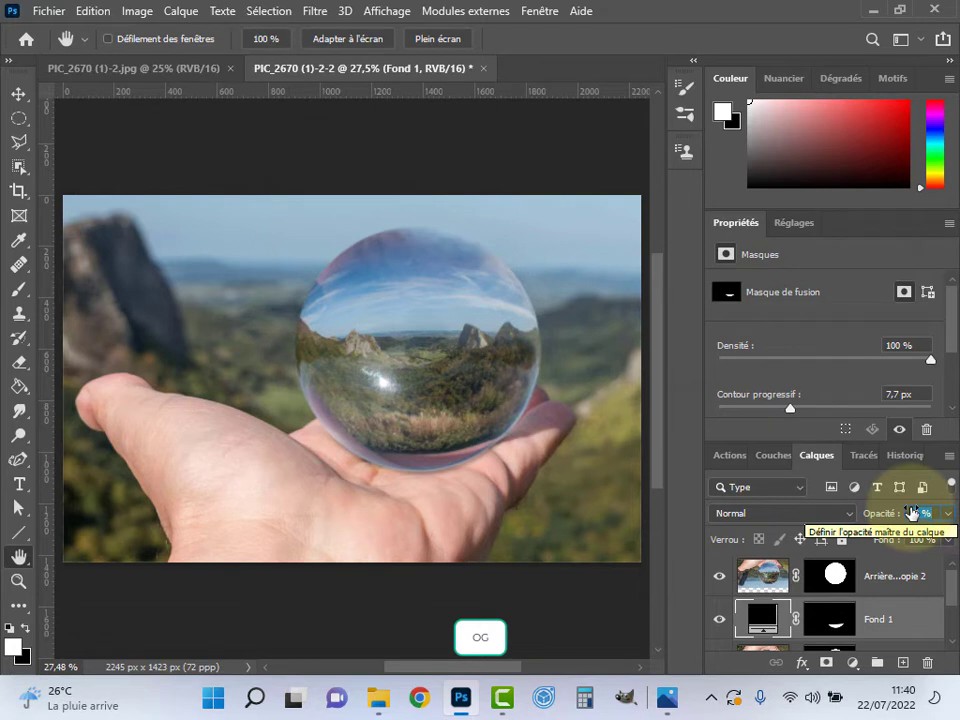
Step: Select all layers from Arrière-plan copie 2 down to Arrière-plan and convert them into a single smart object
{"action": "left_click", "coordinate": [916, 579]}
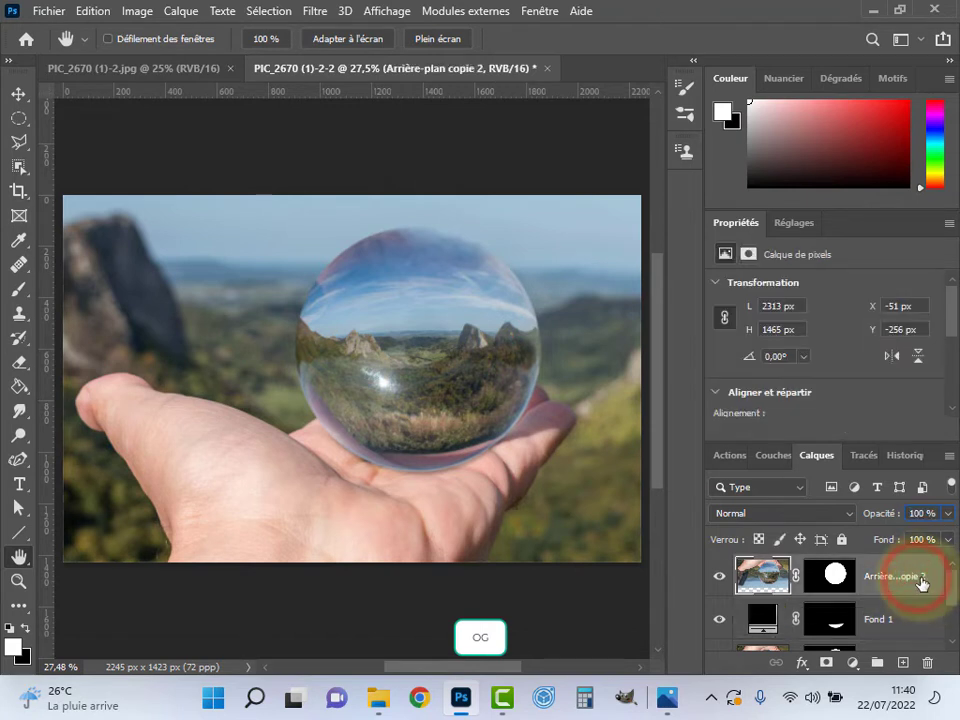
{"action": "left_click_drag", "start_coordinate": [952, 592], "coordinate": [951, 626]}
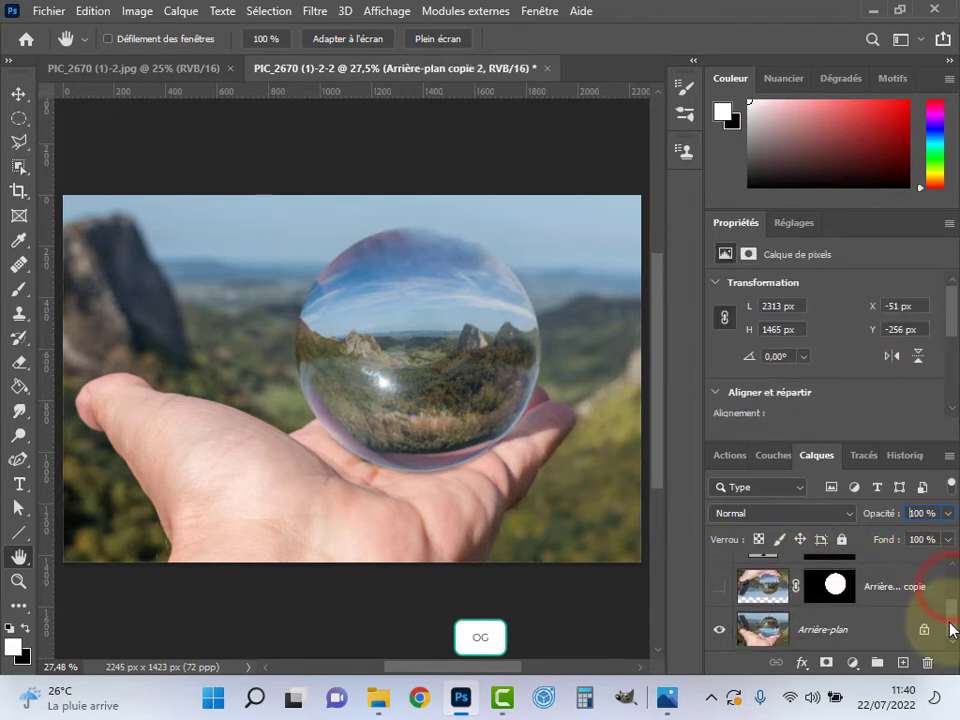
{"action": "left_click", "coordinate": [855, 640]}
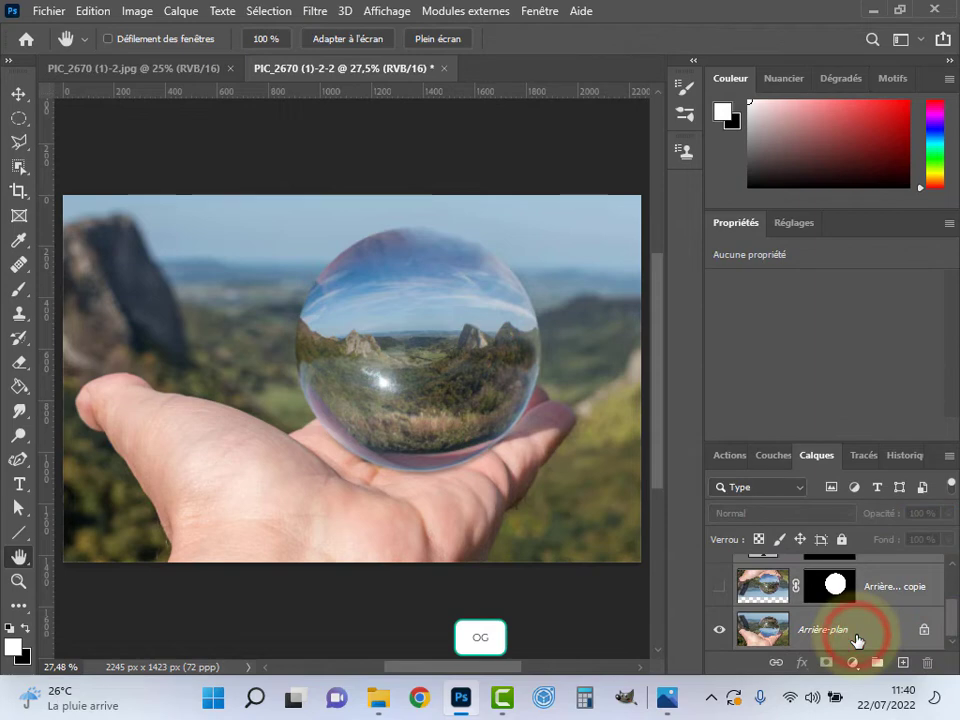
{"action": "right_click", "coordinate": [882, 634]}
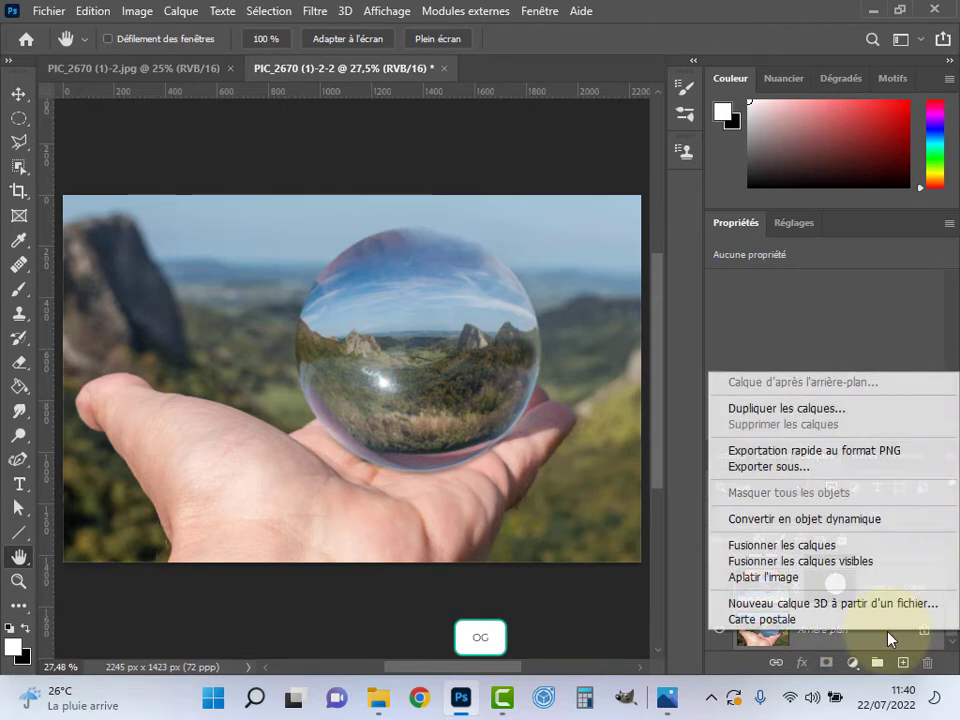
{"action": "left_click", "coordinate": [855, 519]}
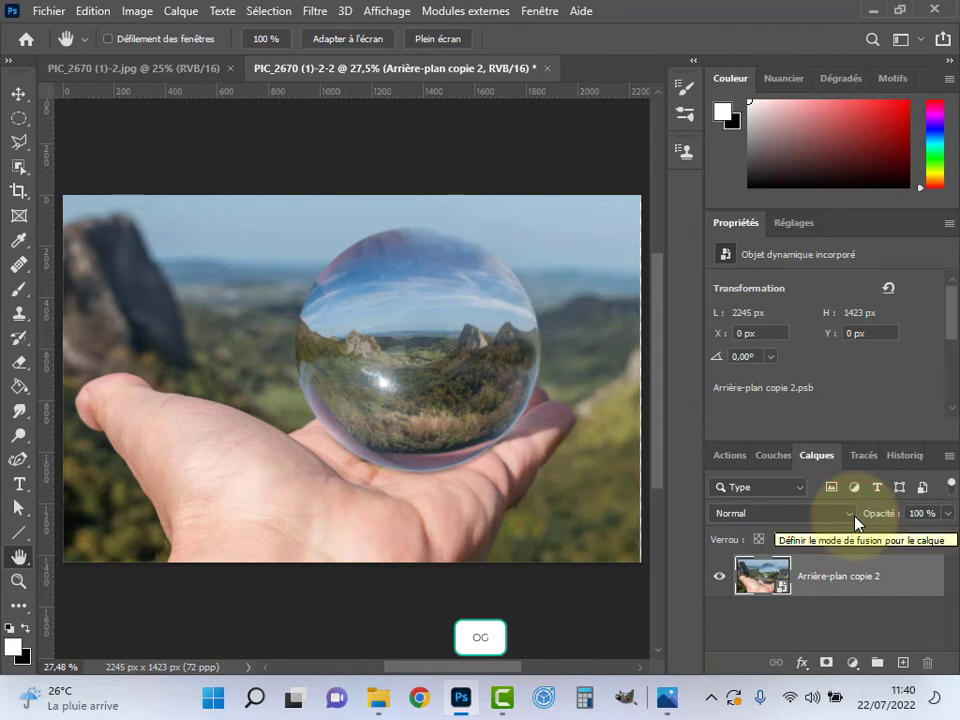
Step: Start the Camera Raw filter on the smart object and set Textures to +8, Clarté to +8 and Correction du voile to +6
{"action": "left_click", "coordinate": [326, 13]}
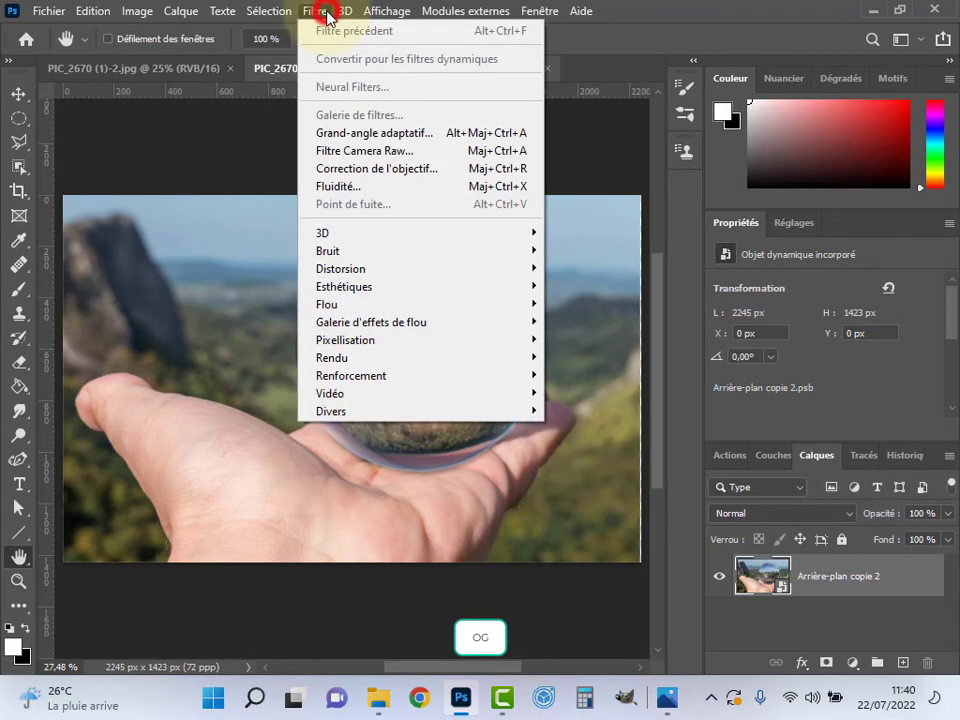
{"action": "left_click", "coordinate": [350, 152]}
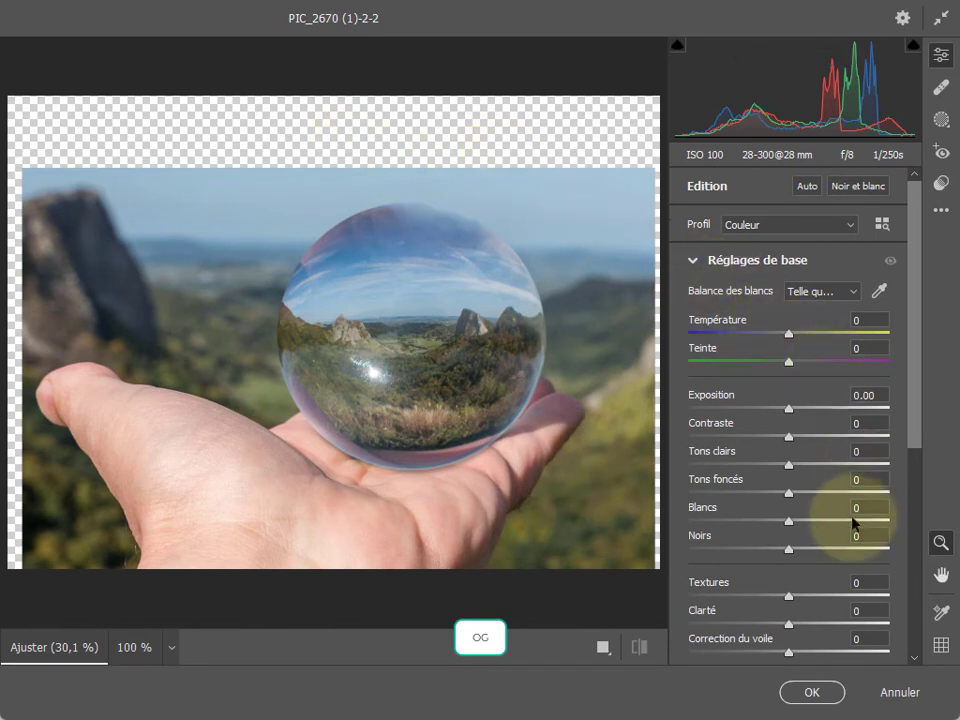
{"action": "left_click", "coordinate": [872, 583]}
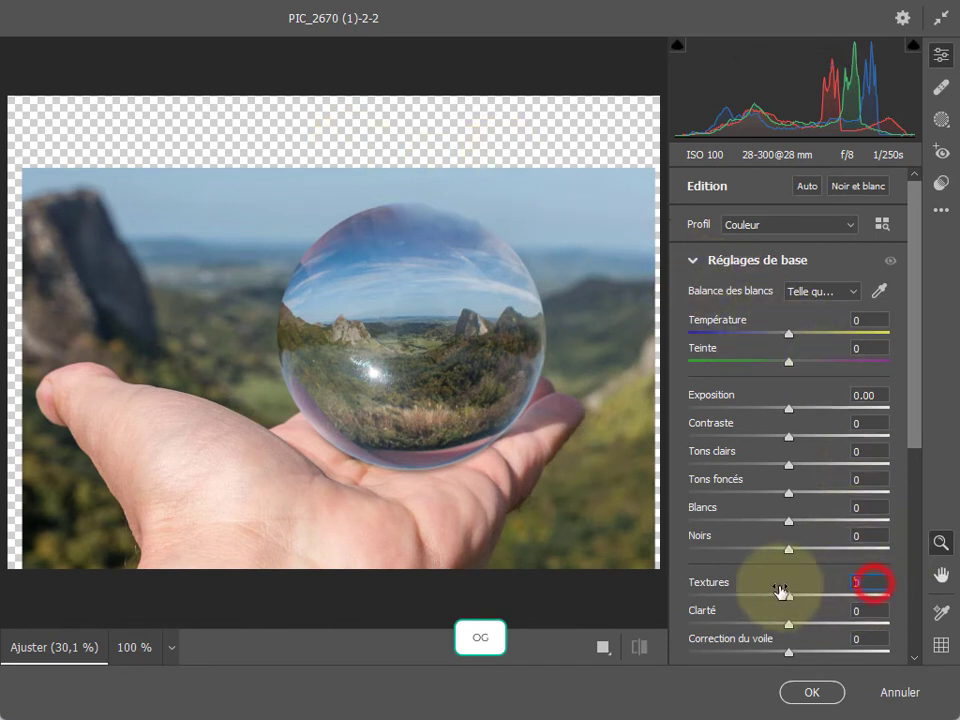
{"action": "type", "text": "8"}
{"action": "left_click", "coordinate": [866, 611]}
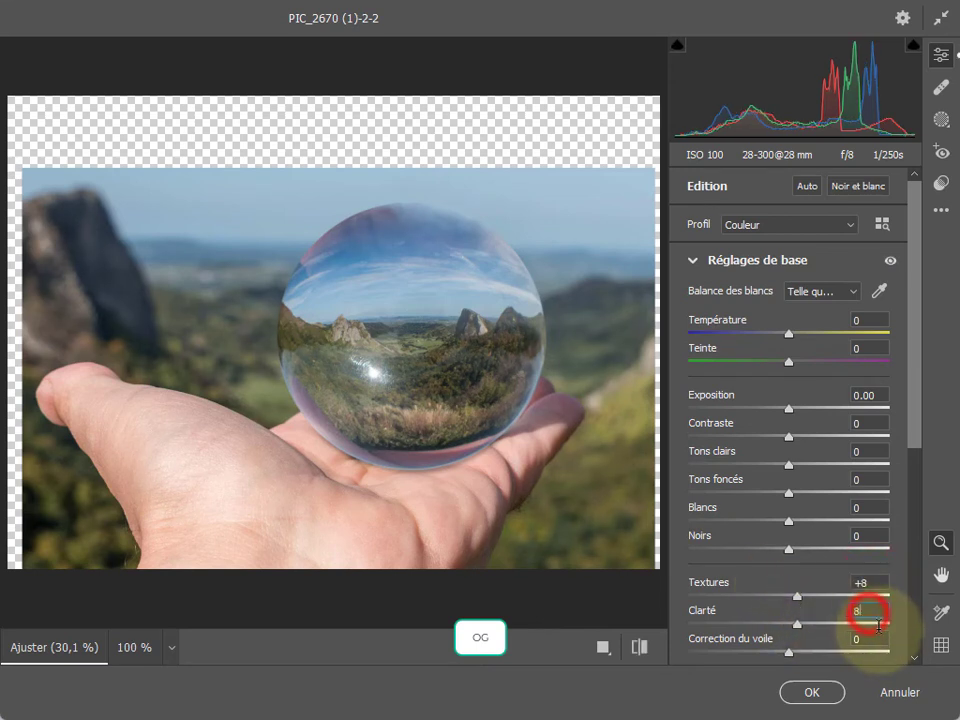
{"action": "type", "text": "8"}
{"action": "left_click", "coordinate": [866, 637]}
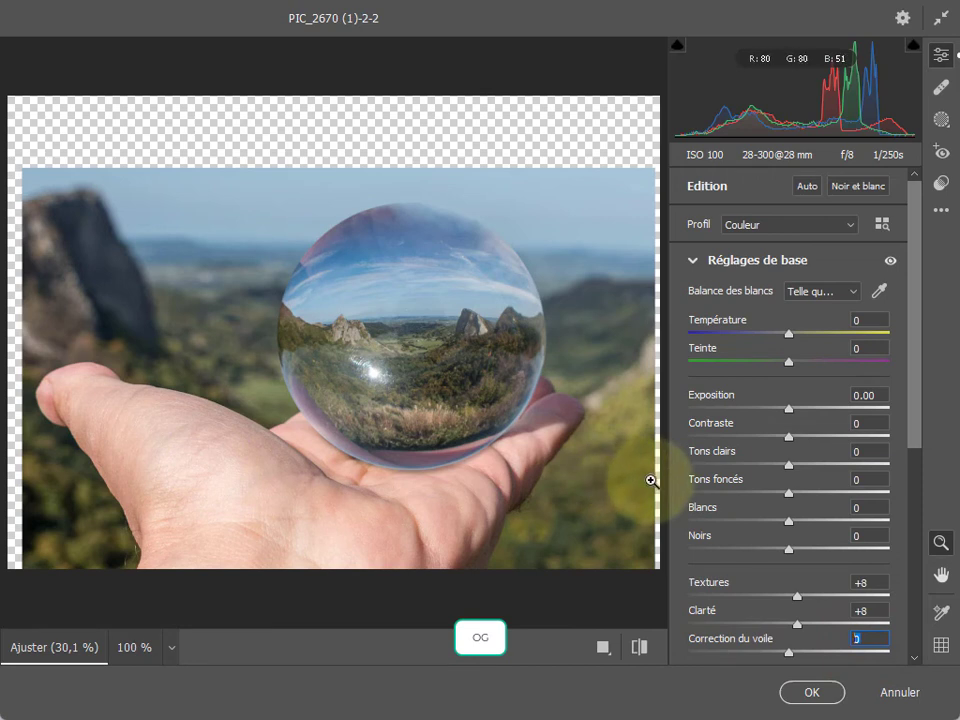
{"action": "type", "text": "6"}
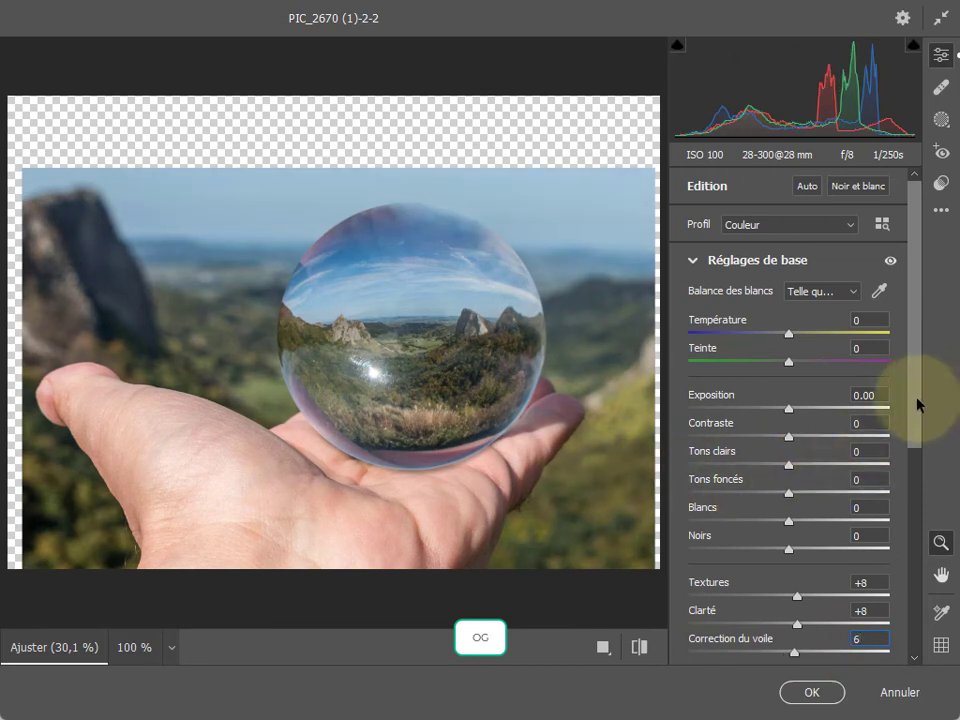
Step: In the Camera Raw basic adjustments, set Noirs to -8, Blancs to +9 and Vibrance to 30
{"action": "left_click_drag", "start_coordinate": [917, 398], "coordinate": [917, 410]}
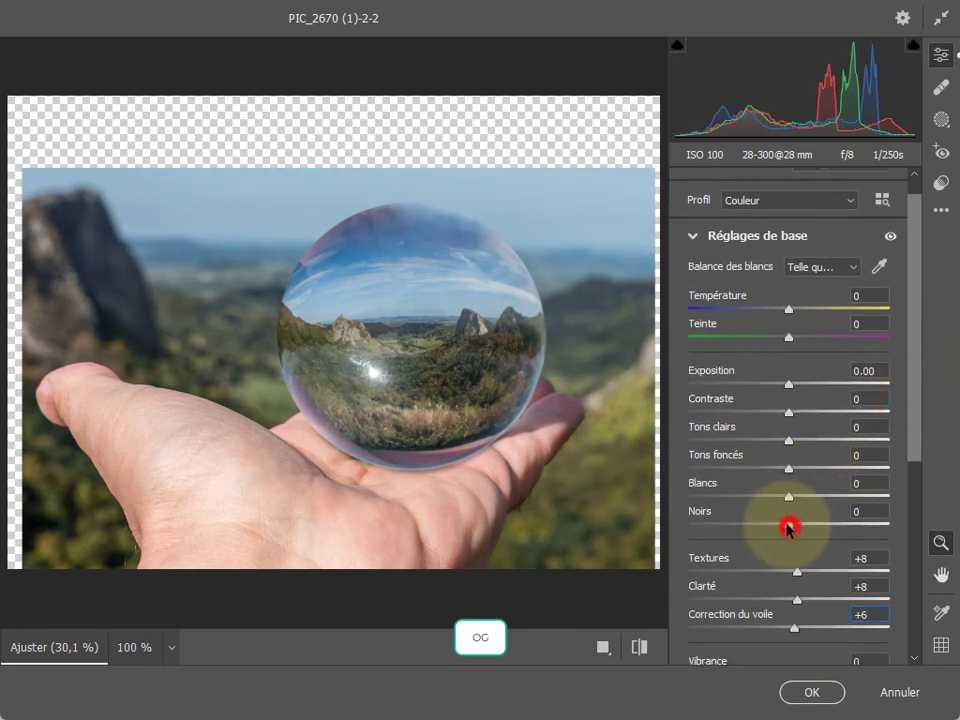
{"action": "left_click_drag", "start_coordinate": [789, 527], "coordinate": [784, 529]}
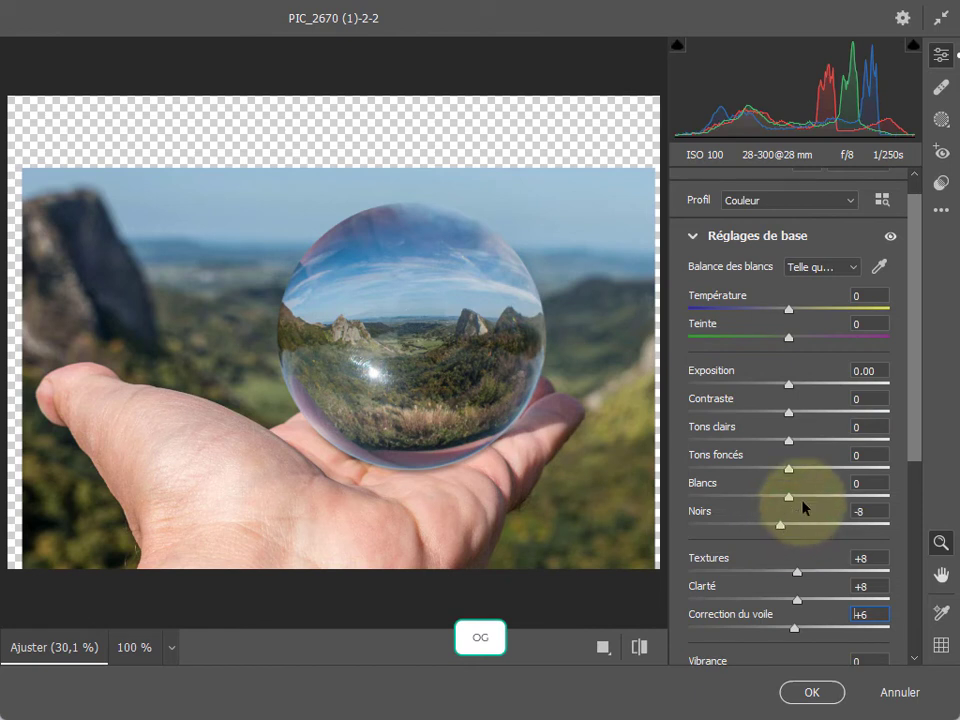
{"action": "left_click_drag", "start_coordinate": [789, 497], "coordinate": [799, 498]}
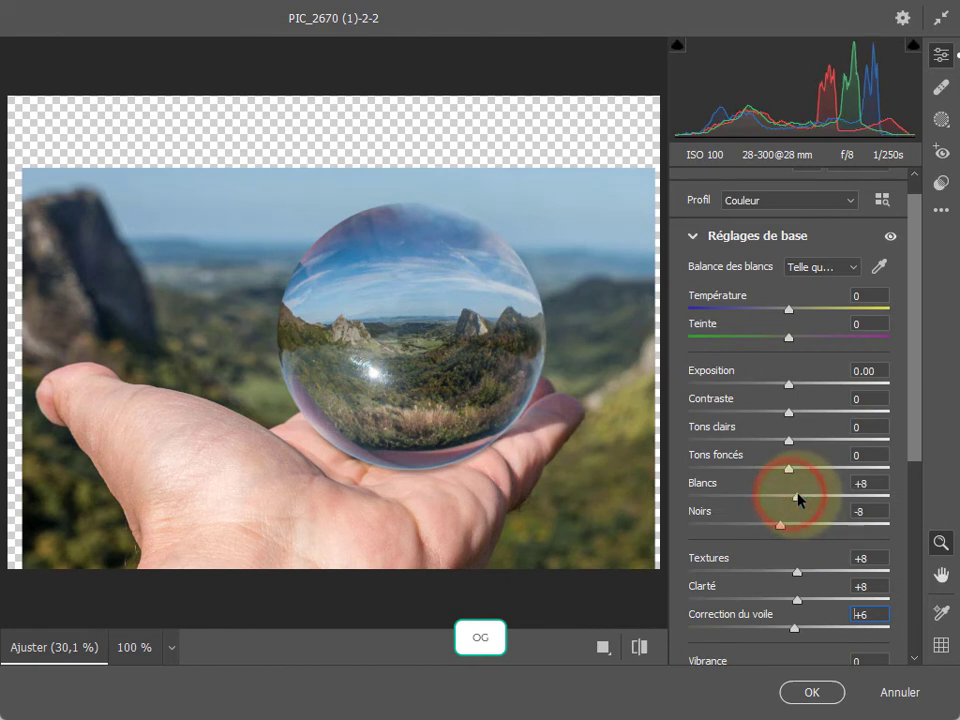
{"action": "left_click_drag", "start_coordinate": [917, 440], "coordinate": [915, 465]}
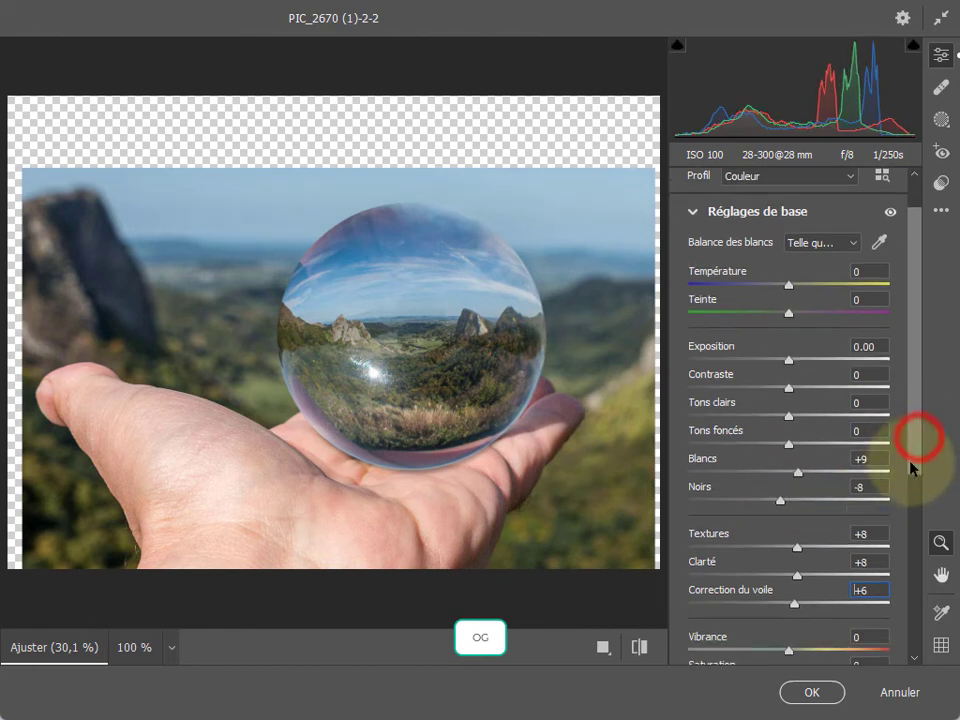
{"action": "left_click", "coordinate": [860, 637]}
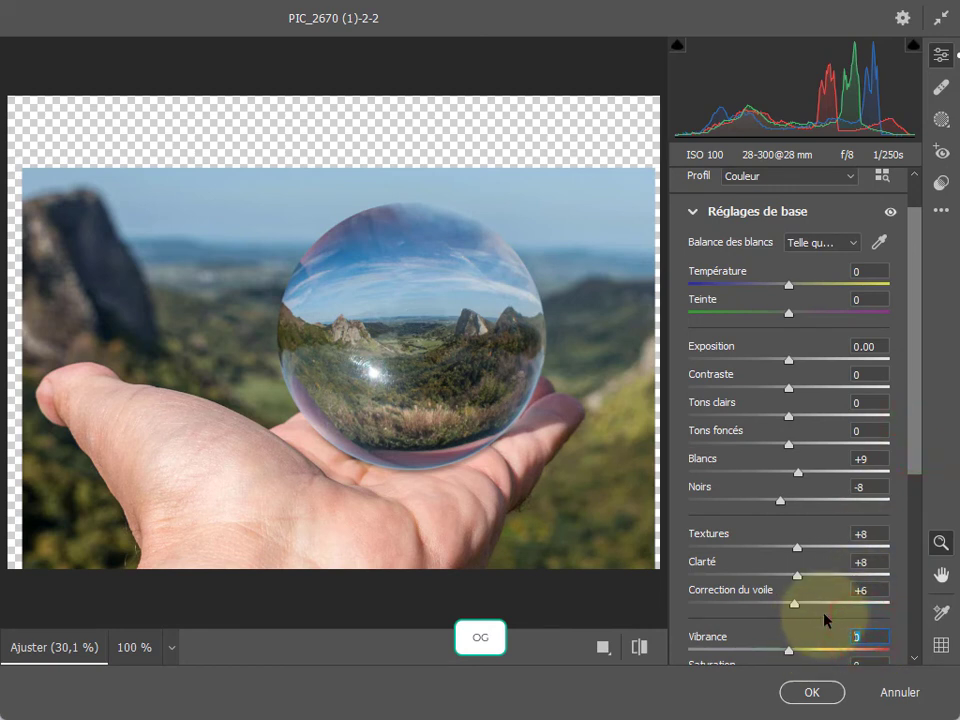
{"action": "type", "text": "30"}
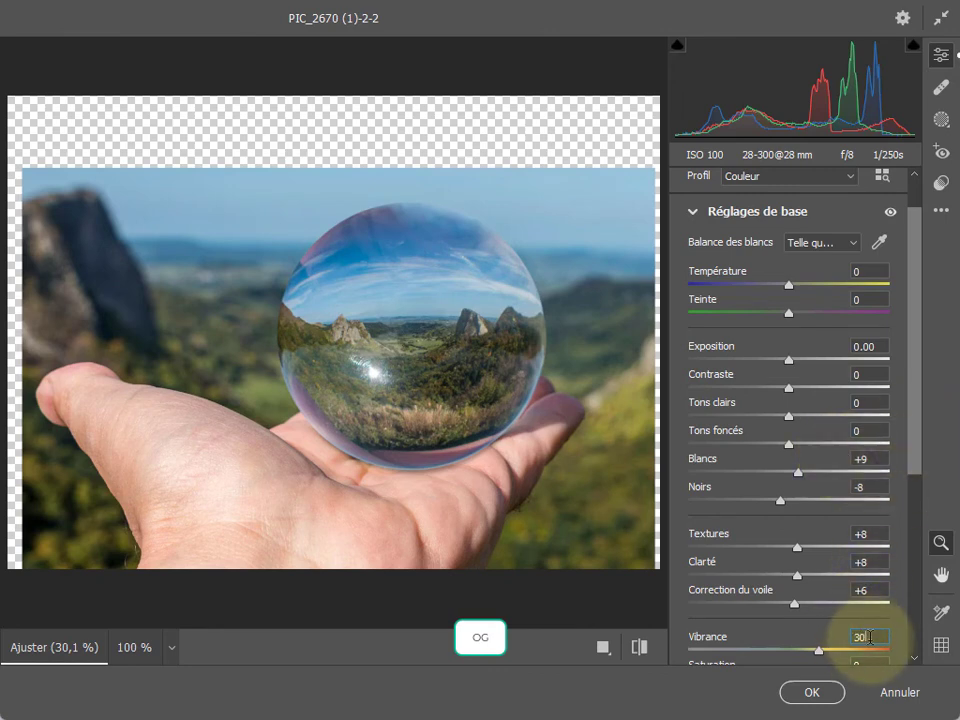
Step: Sharpen the image in the Camera Raw Détail settings with Netteté 60, Rayon 0.8 and Masquage 49
{"action": "left_click_drag", "start_coordinate": [916, 416], "coordinate": [917, 594]}
{"action": "left_click", "coordinate": [730, 422]}
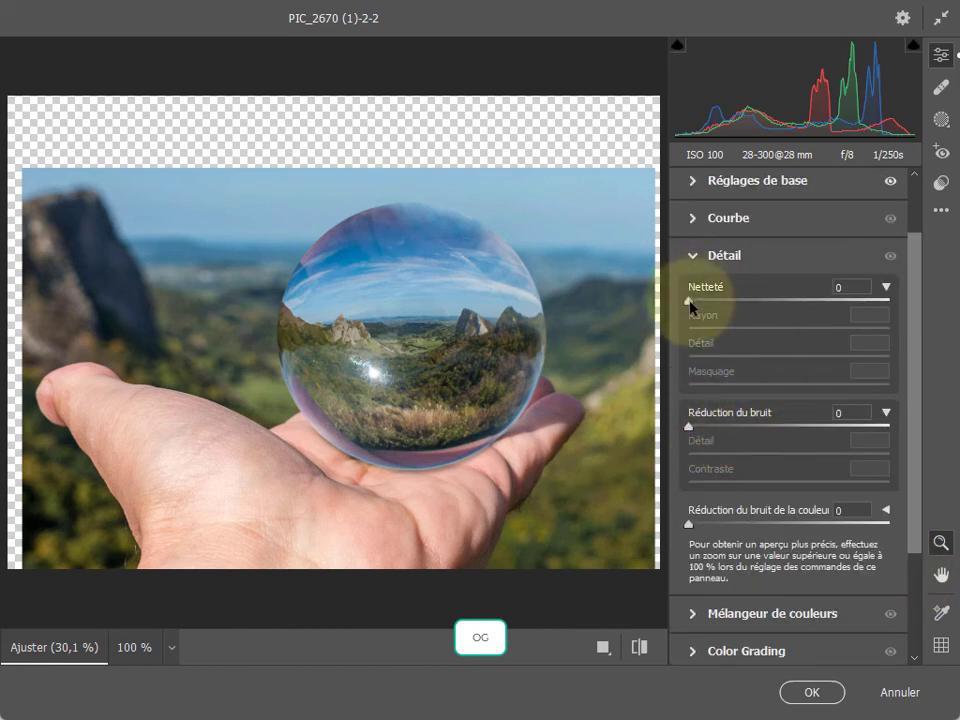
{"action": "left_click", "coordinate": [857, 288]}
{"action": "type", "text": "60"}
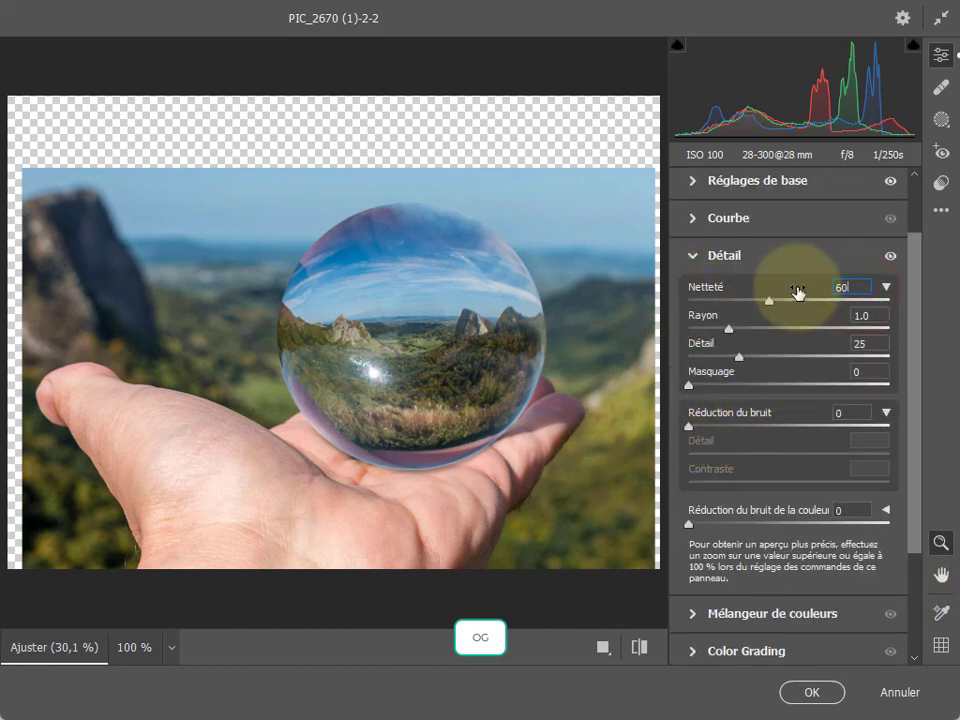
{"action": "left_click", "coordinate": [870, 314]}
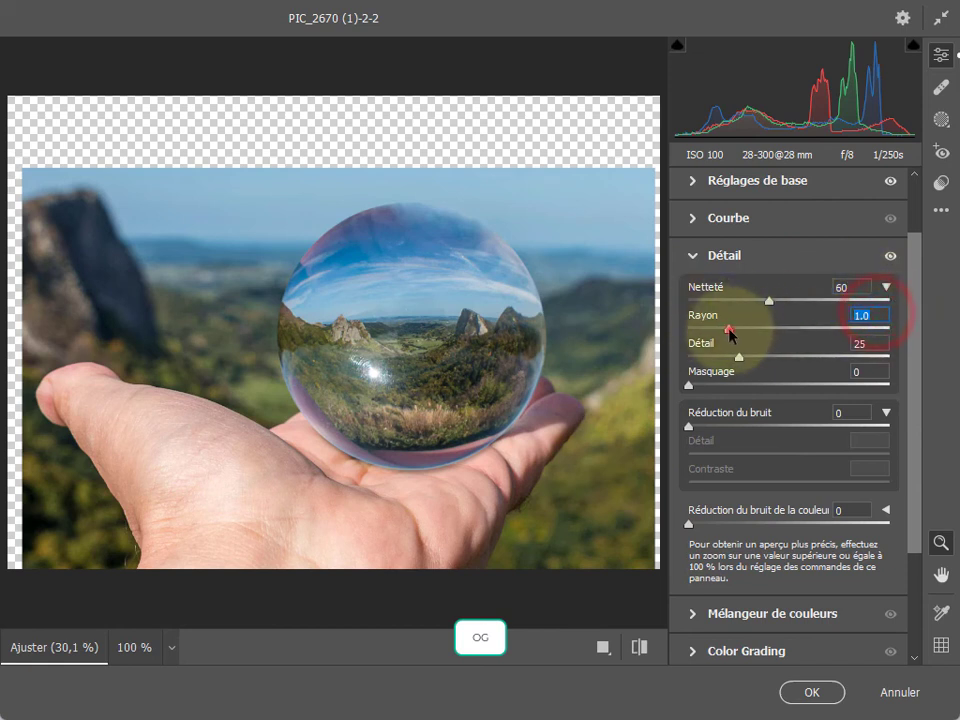
{"action": "left_click_drag", "start_coordinate": [728, 328], "coordinate": [723, 329]}
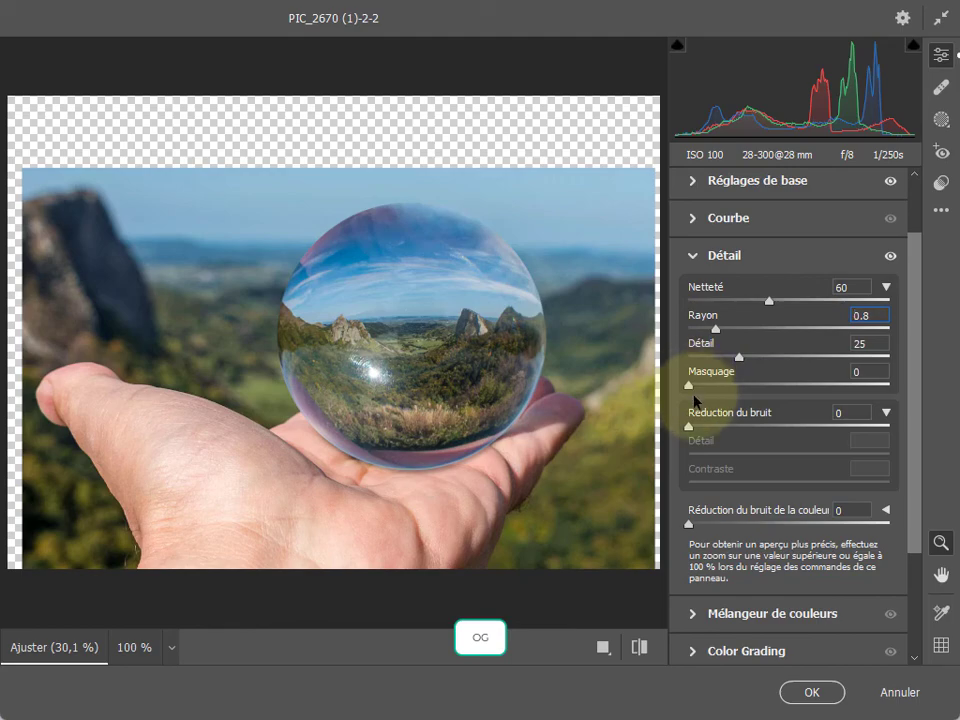
{"action": "left_click_drag", "start_coordinate": [692, 386], "coordinate": [786, 396]}
Step: Set Réduction du bruit to 12, apply the Camera Raw filter, and hide its effect to compare the image without it
{"action": "left_click", "coordinate": [852, 412]}
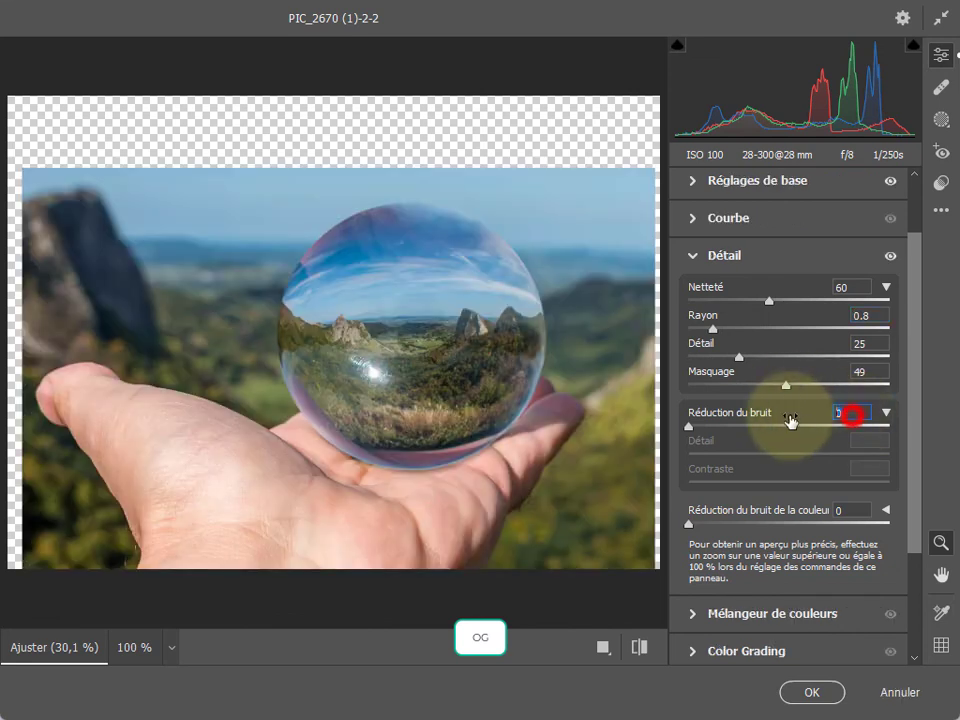
{"action": "type", "text": "12"}
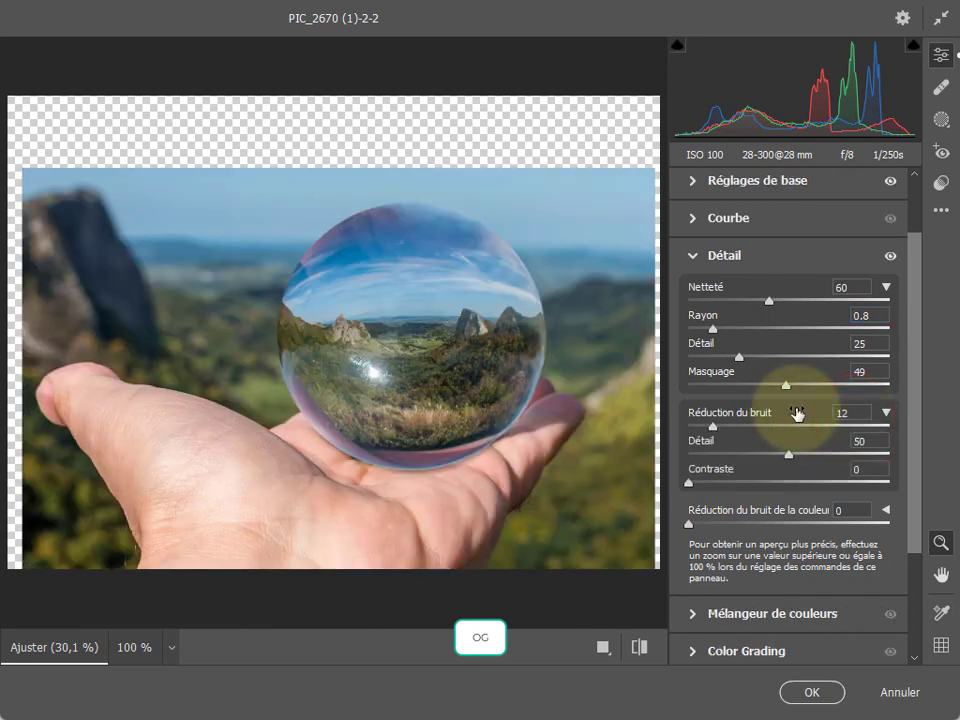
{"action": "left_click", "coordinate": [818, 690]}
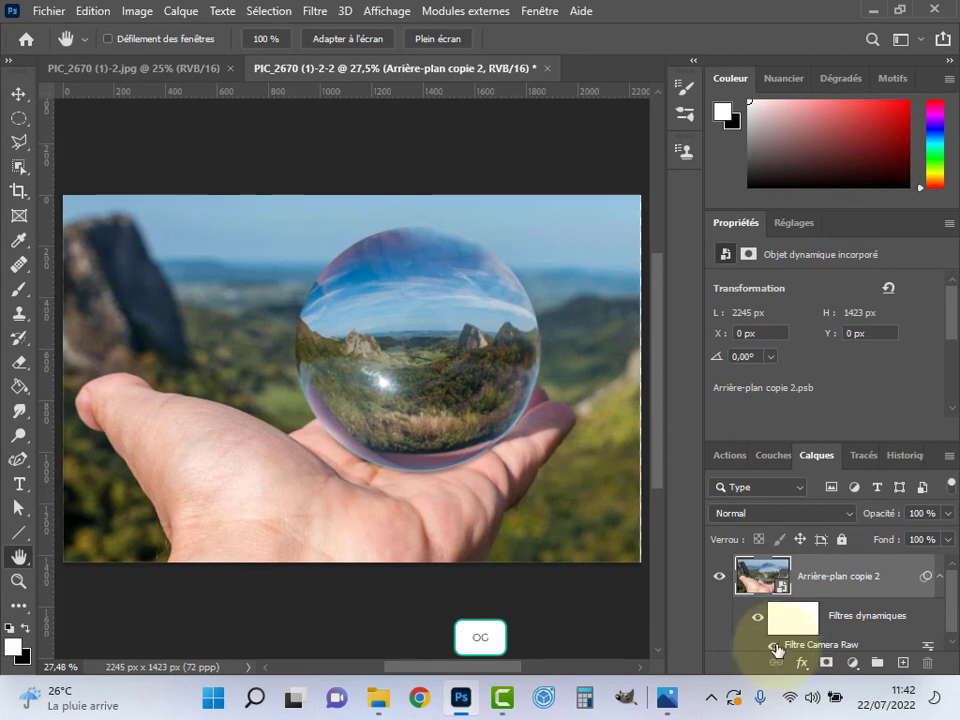
{"action": "left_click", "coordinate": [776, 648]}
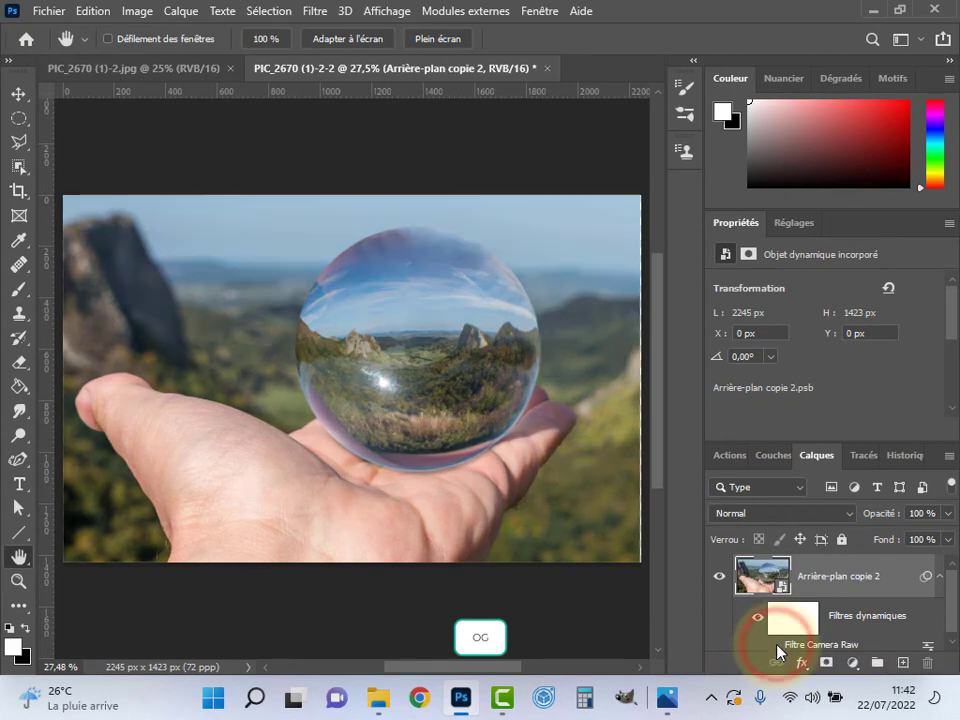